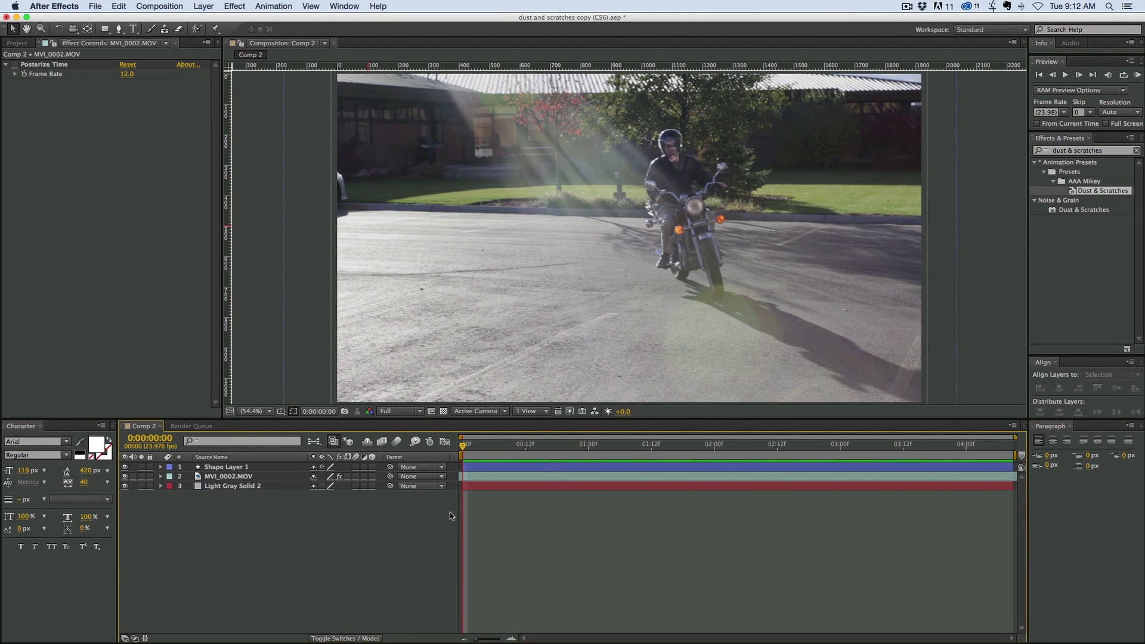
Preview the composition, then return to its start.
key("space")
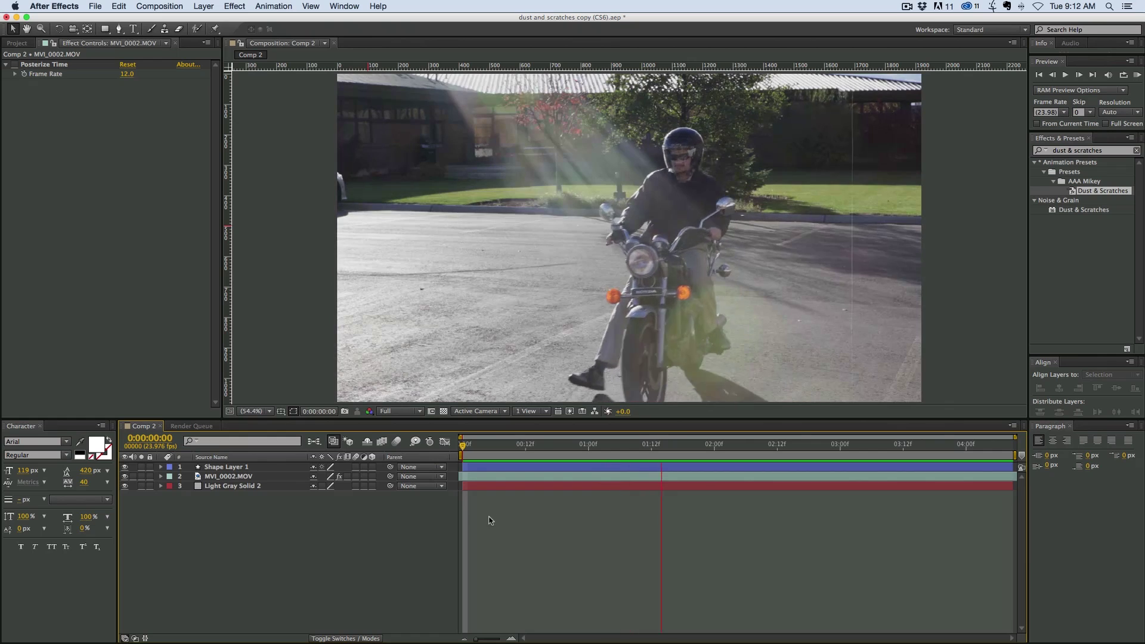
key("space")
left_click_drag(499, 446, 462, 446)
Expand Shape Layer 1's Flicker group and step through its flicker frames from frame 3.
left_click(161, 468)
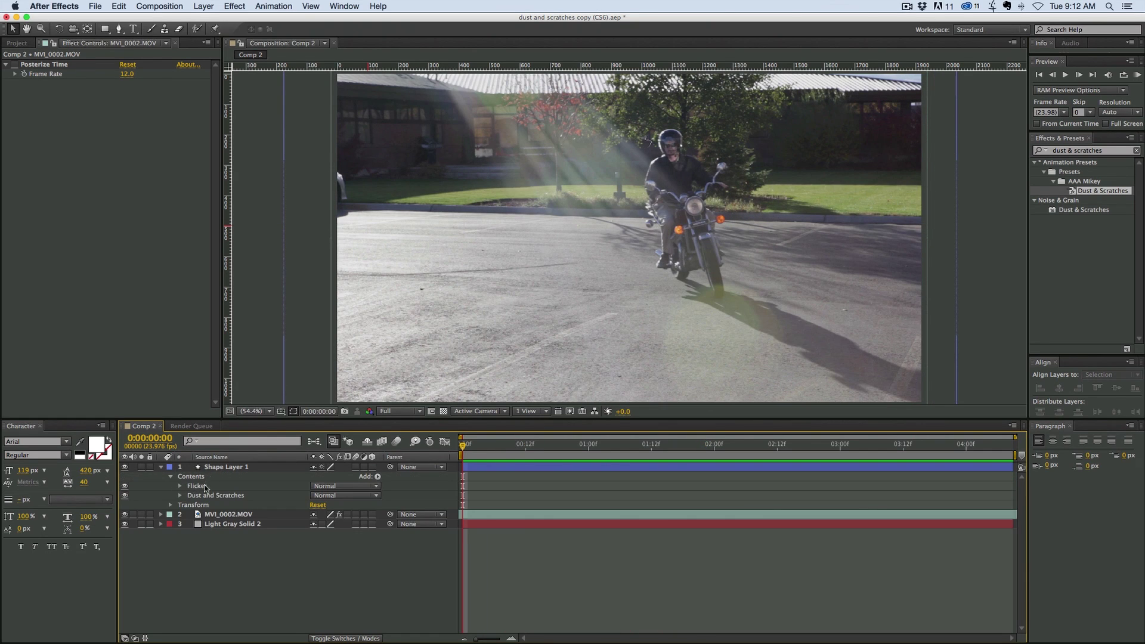
left_click(205, 488)
left_click(180, 487)
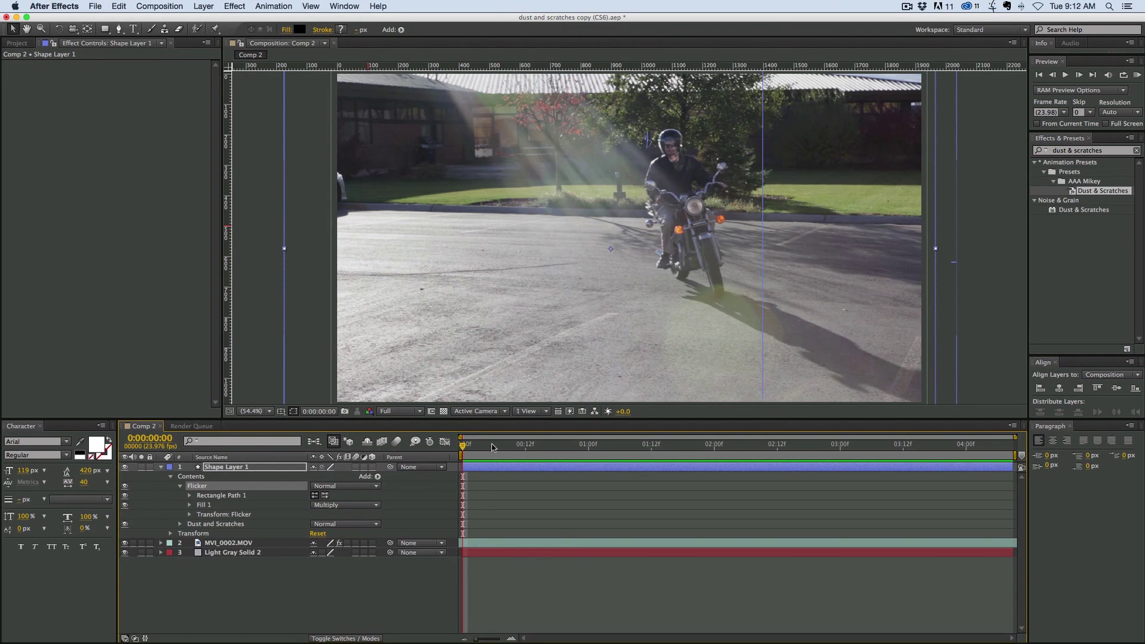
left_click(478, 451)
key("Page_Down")
key("Page_Down")
key("Page_Down")
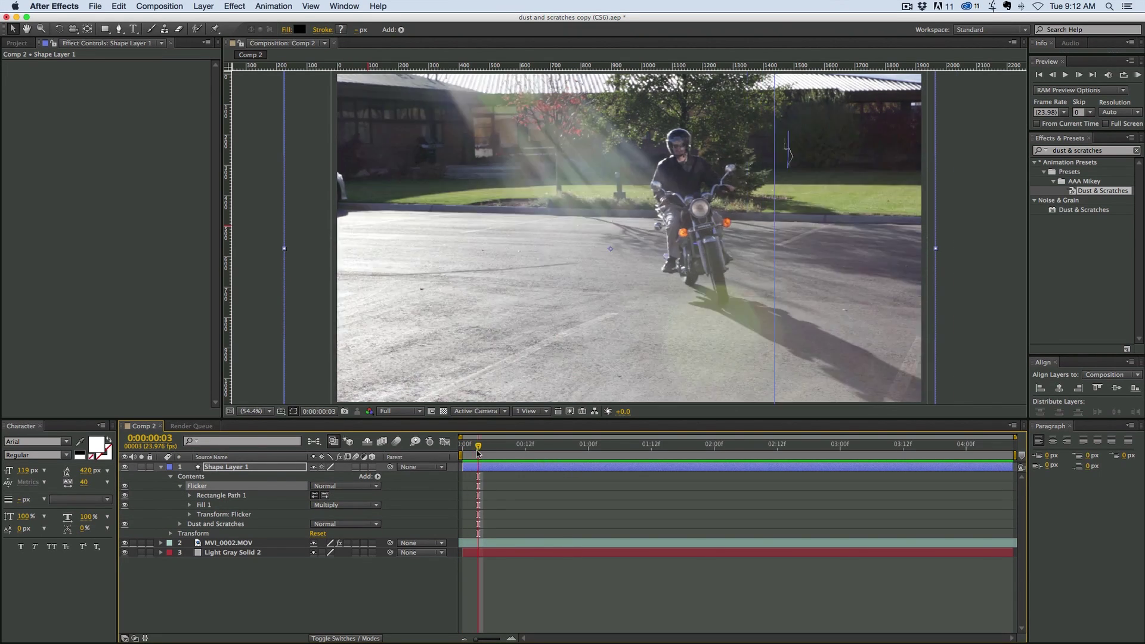
key("Page_Down")
key("Page_Down")
key("Page_Down")
key("Page_Down")
key("Page_Down")
key("Page_Down")
key("Page_Down")
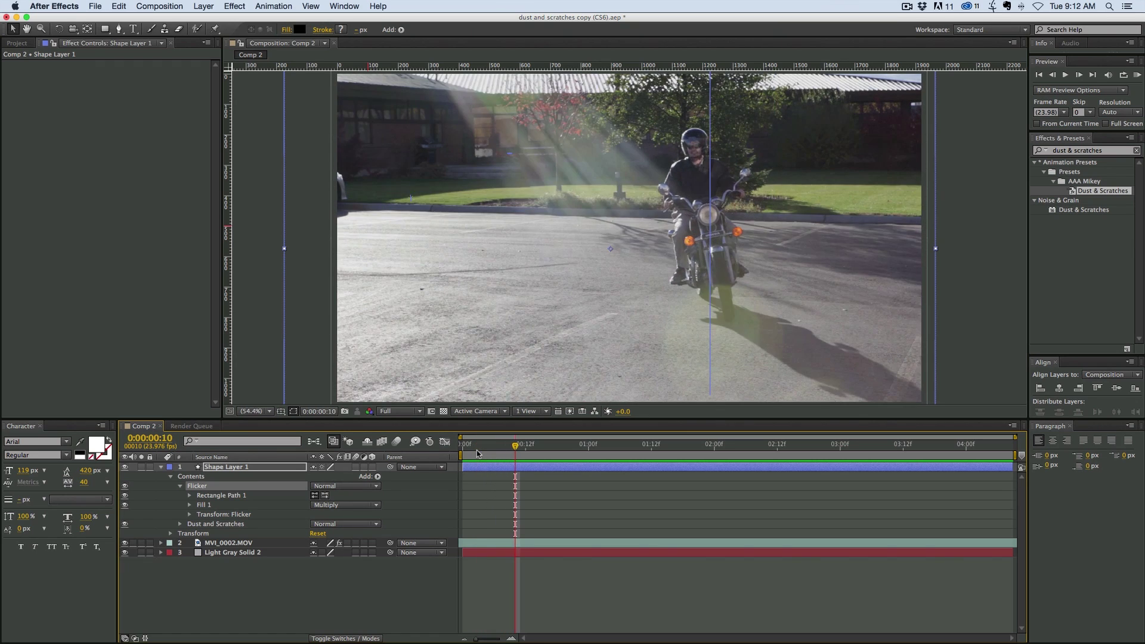
key("Page_Down")
key("Page_Down")
key("Page_Down")
key("Page_Down")
key("Page_Down")
key("Page_Down")
key("Page_Down")
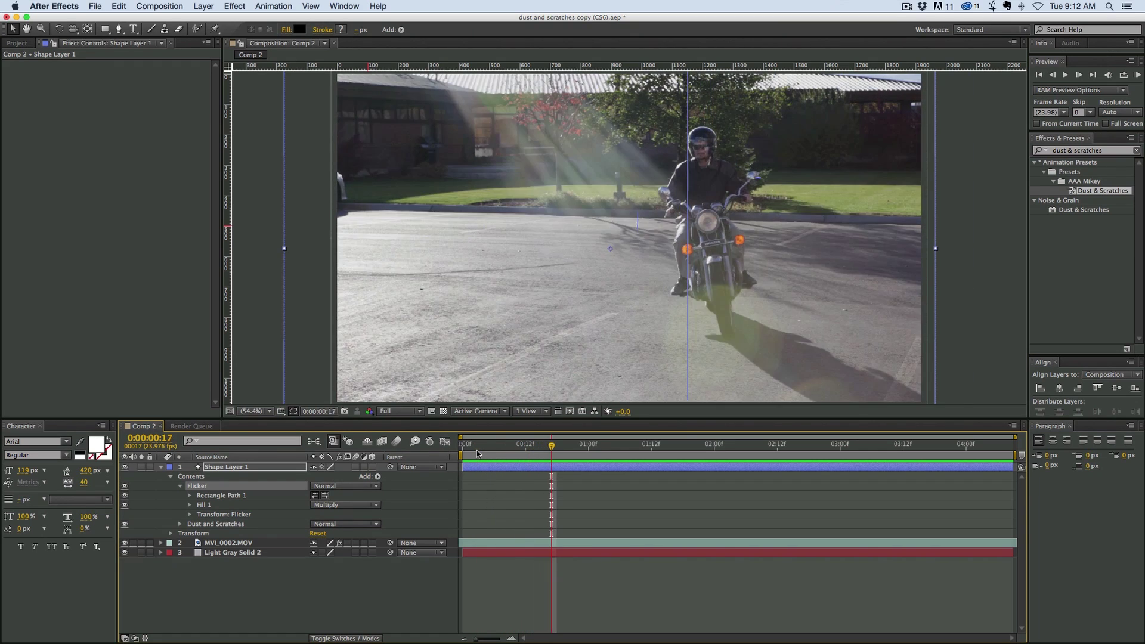
key("Page_Down")
key("Page_Down")
key("Page_Down")
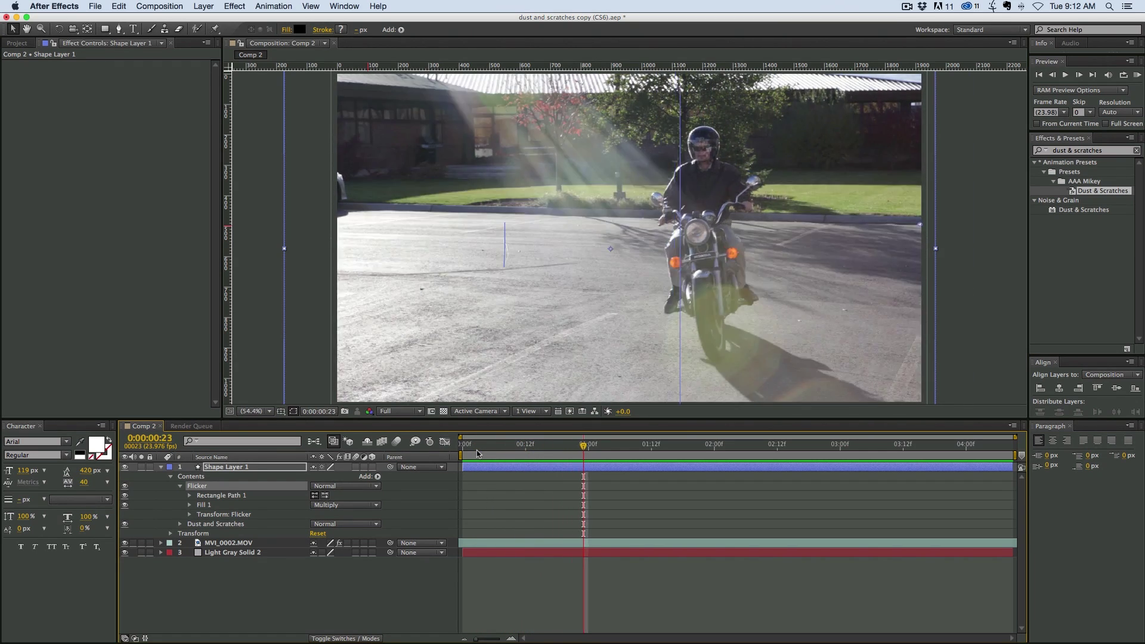
key("Page_Up")
key("Page_Up")
key("Page_Up")
key("Page_Up")
key("Page_Up")
key("Page_Up")
key("Page_Up")
key("Page_Up")
key("Page_Up")
key("Page_Up")
key("Page_Up")
key("Page_Up")
key("Page_Up")
key("Page_Up")
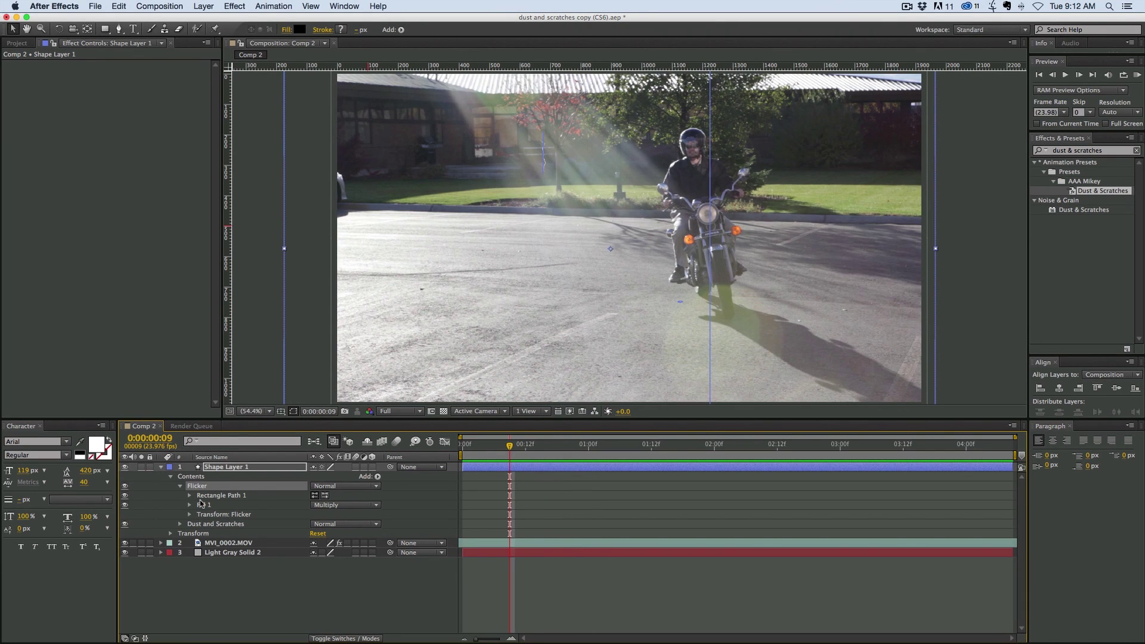
Inspect the scratch shape in the Dust and Scratches group, then preview the composition twice from the start.
left_click(181, 486)
left_click(183, 496)
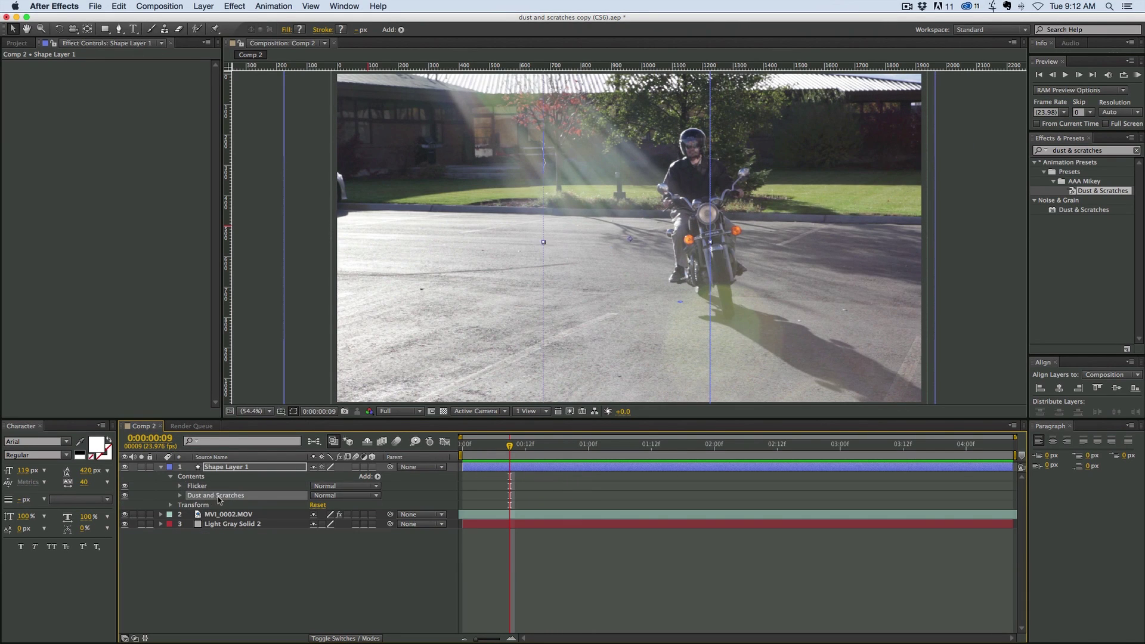
left_click(180, 495)
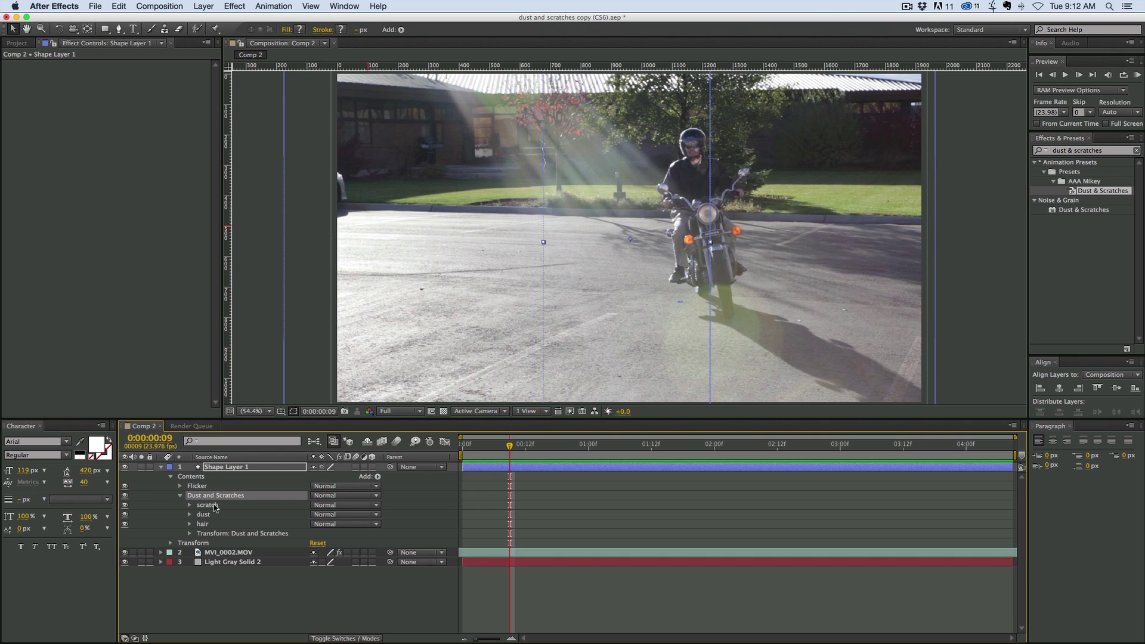
left_click(212, 505)
key("F2")
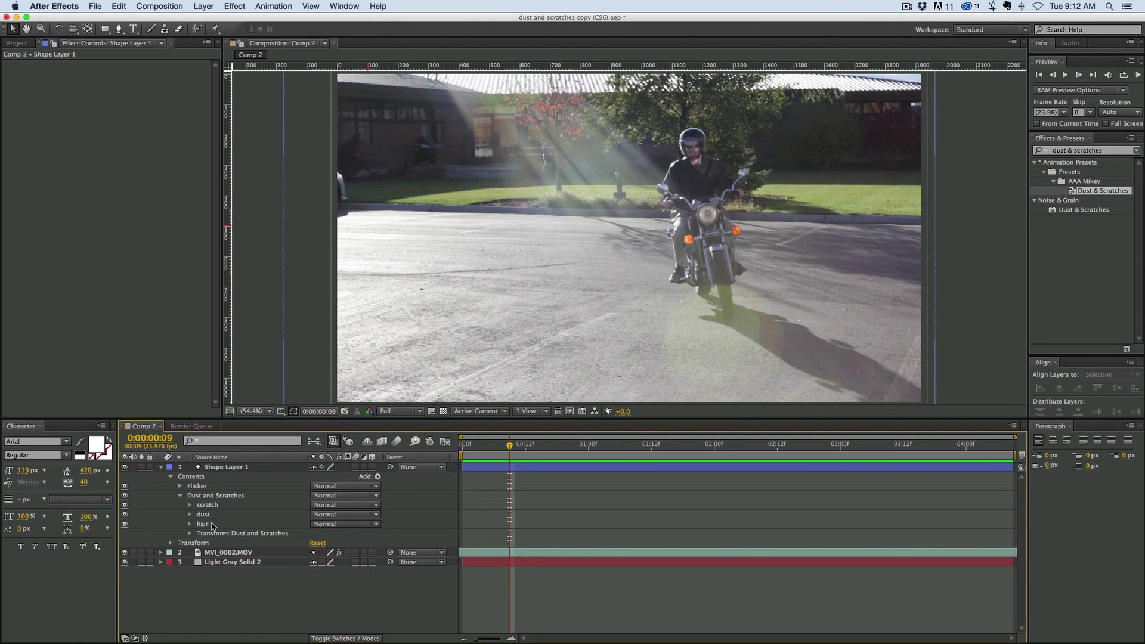
key("space")
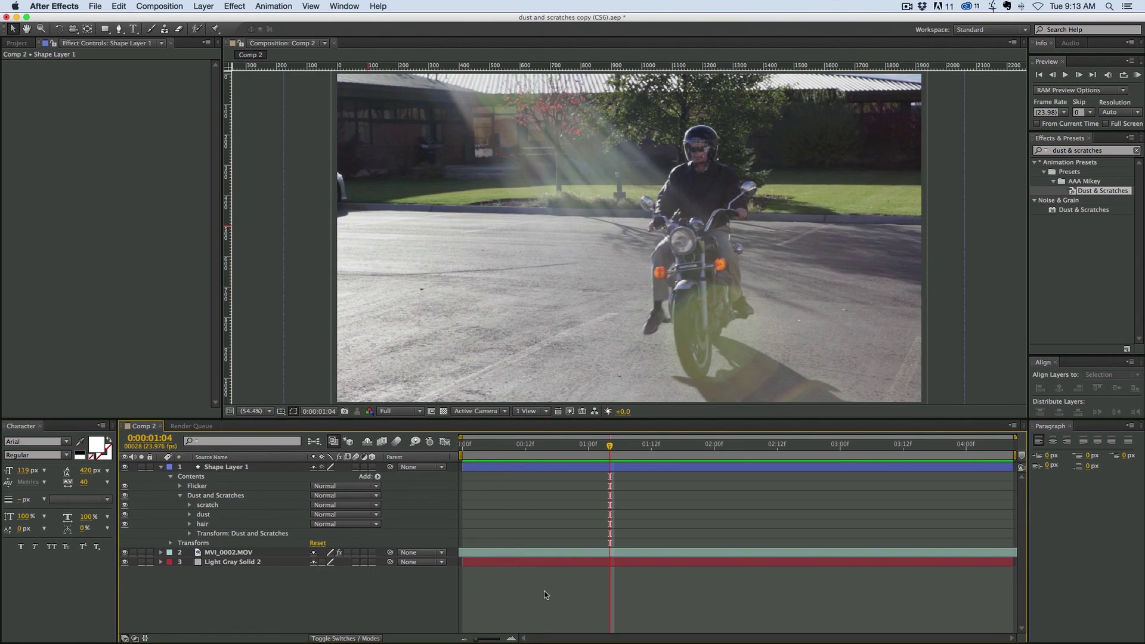
key("Home")
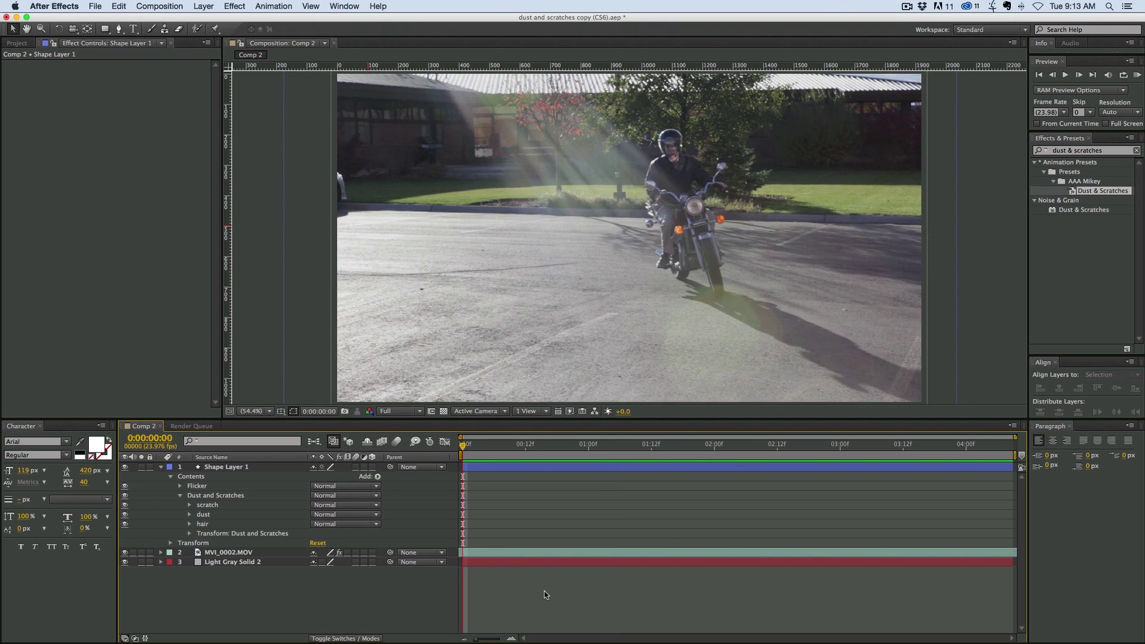
key("space")
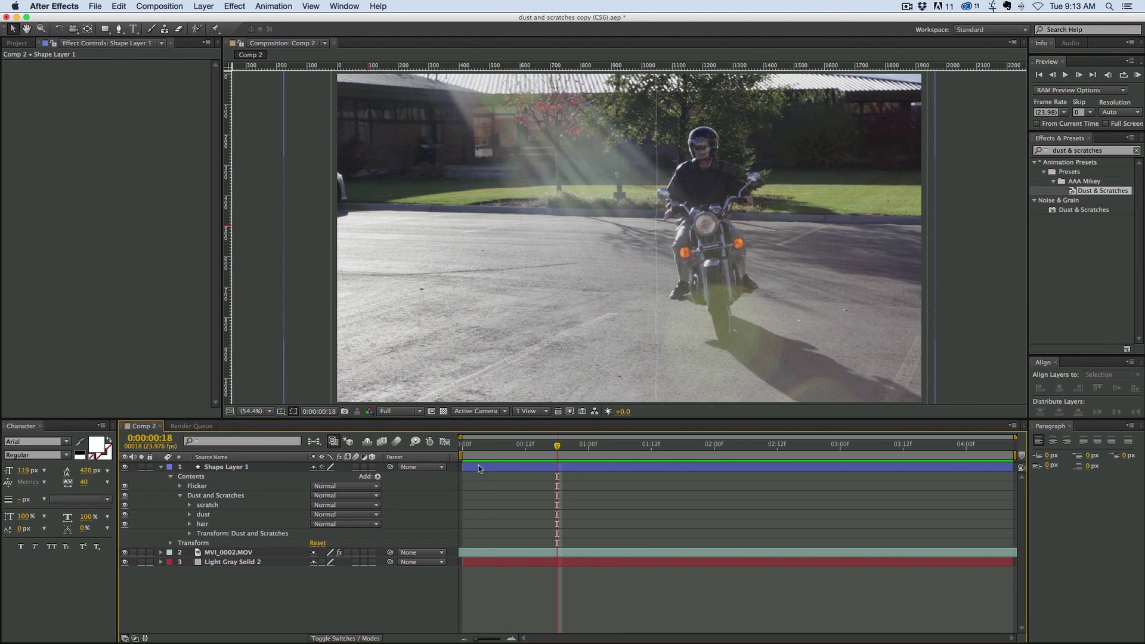
key("Home")
Hide Shape Layer 1, add Shape Layer 2 on top, and drag Shape Layer 1 below Light Gray Solid 2.
left_click(161, 466)
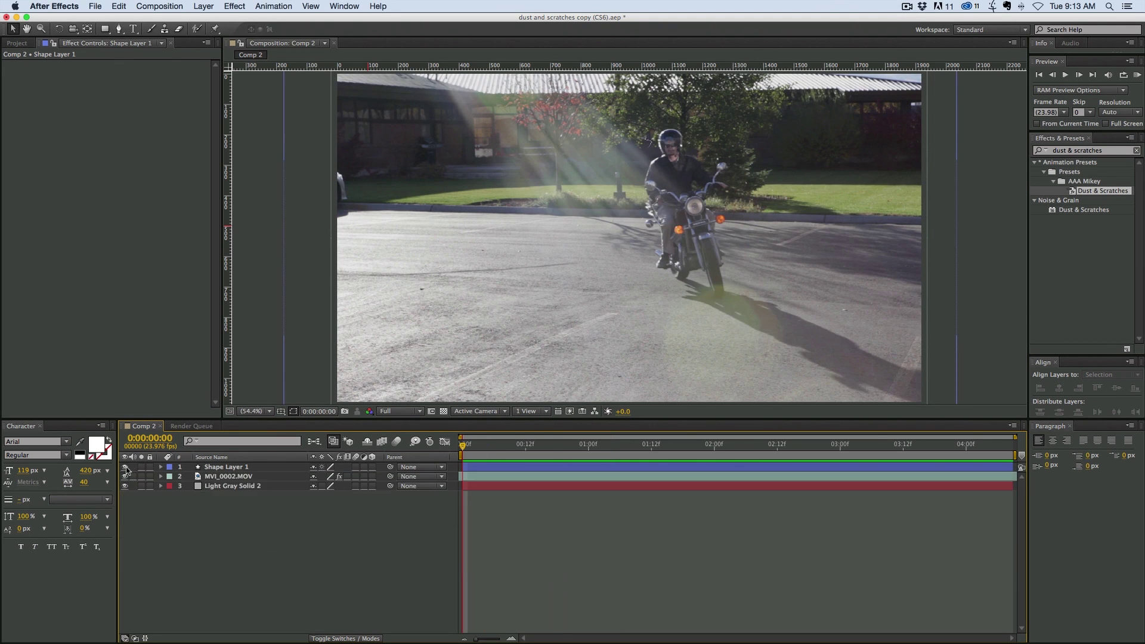
left_click(125, 467)
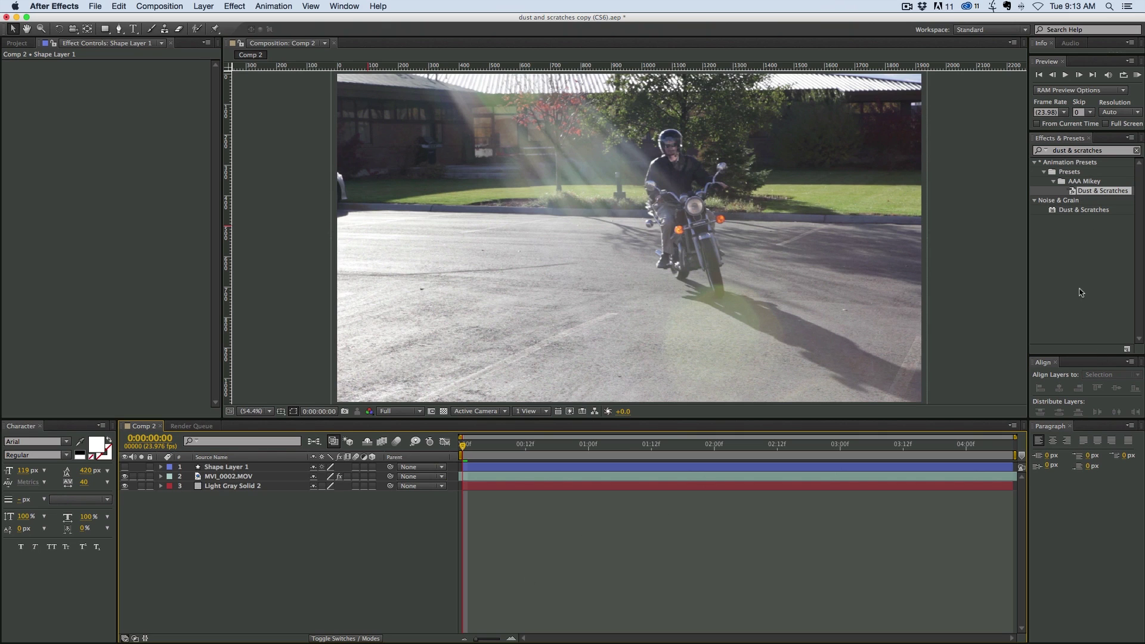
left_click(206, 467)
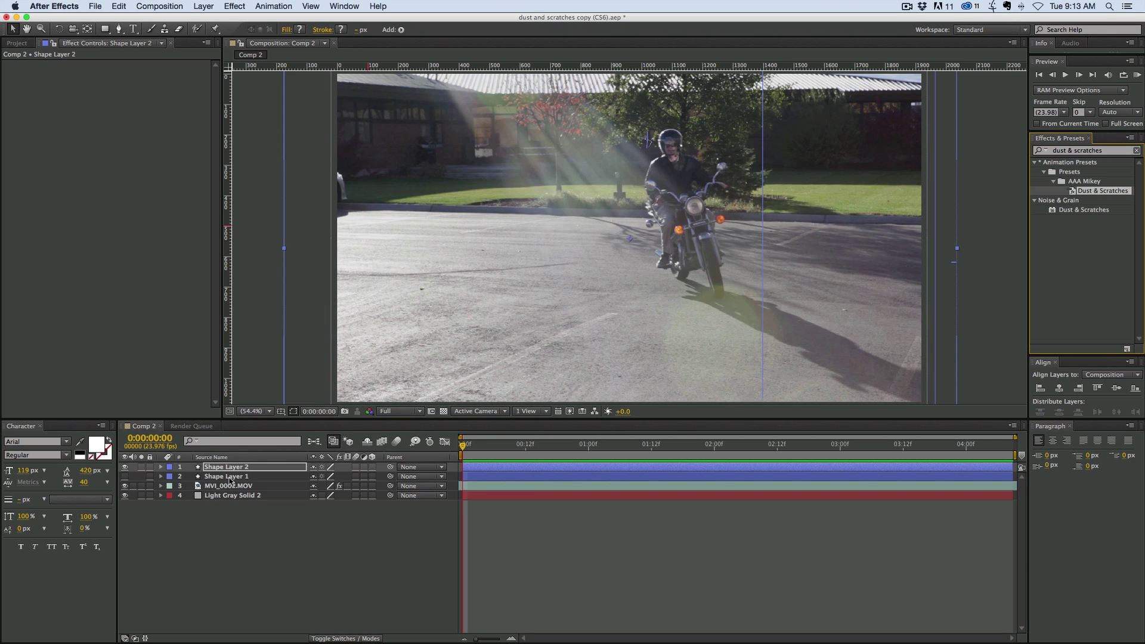
left_click_drag(229, 480, 227, 514)
left_click(546, 564)
left_click(471, 468)
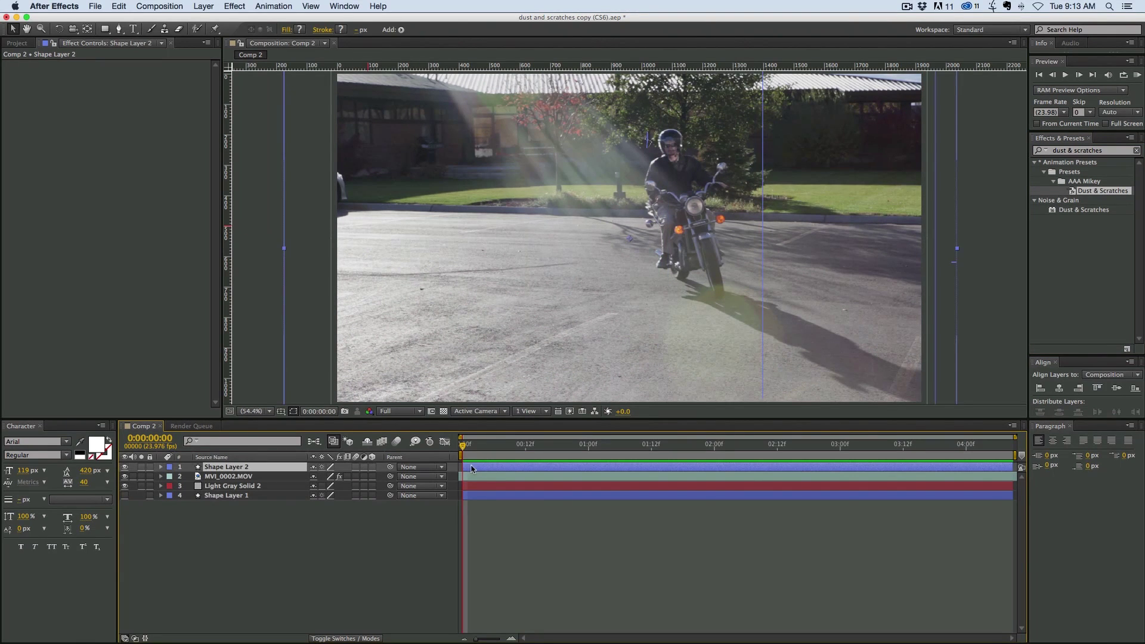
left_click(160, 468)
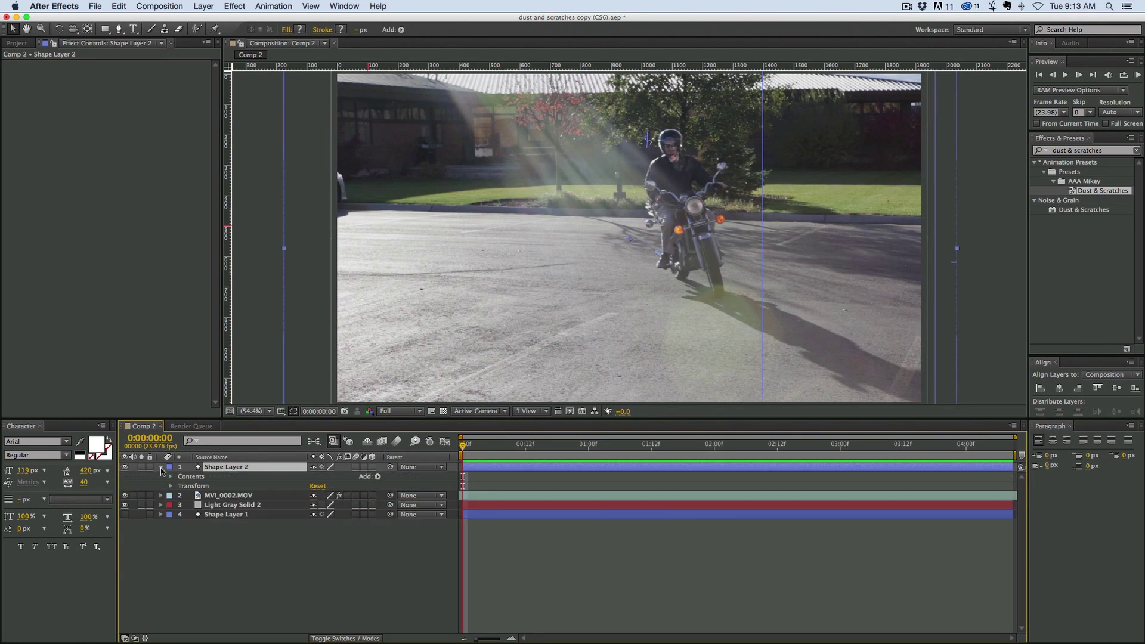
Preview the composition with Shape Layer 2 on top, then return to the start.
key("space")
left_click(567, 588)
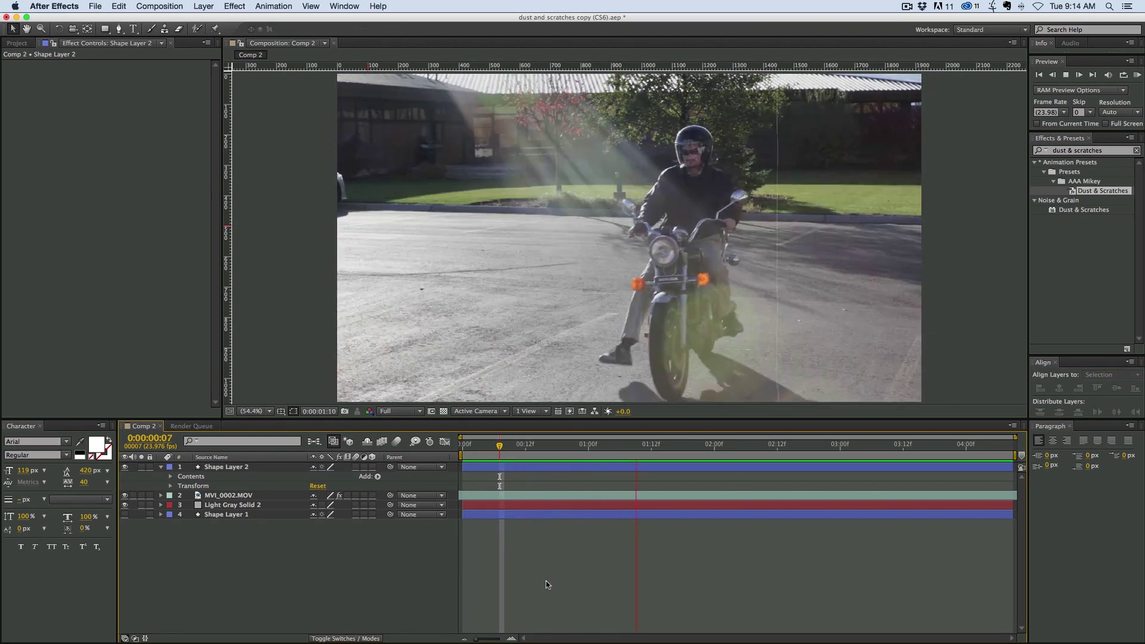
key("space")
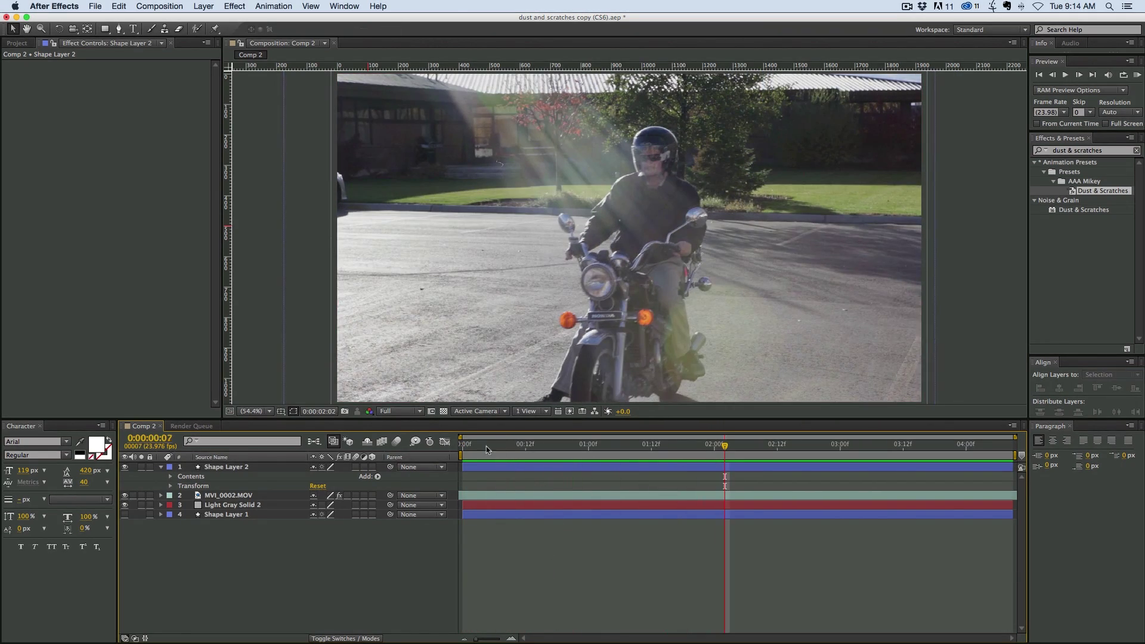
key("Home")
Duplicate the Dust and Scratches group, preview it, then delete Dust and Scratches 2 through 5.
left_click(171, 477)
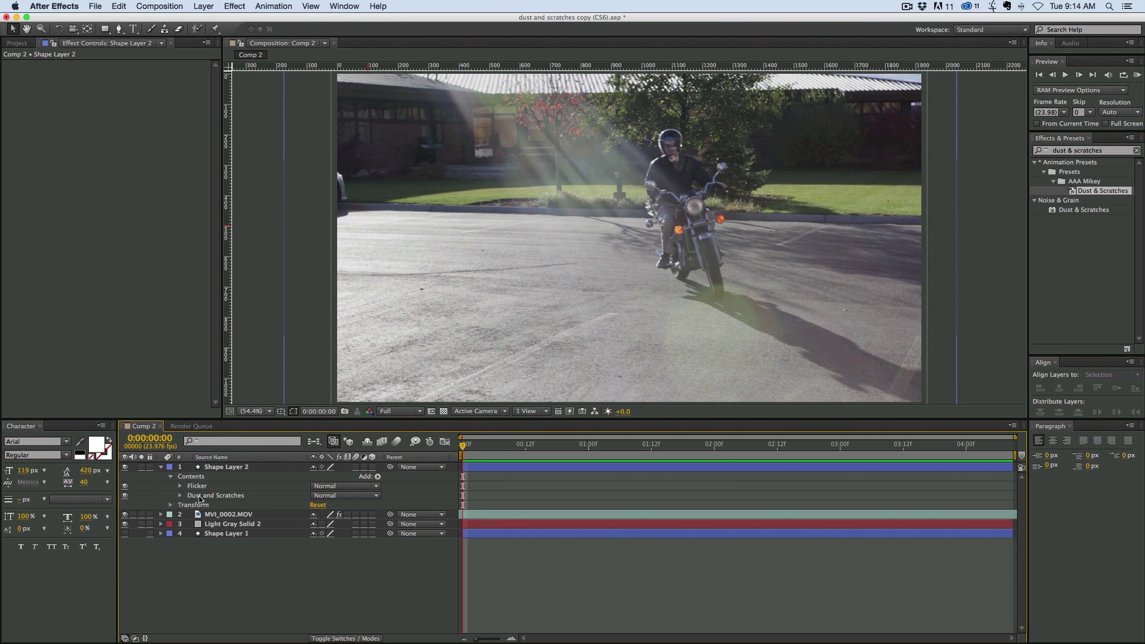
left_click(200, 495)
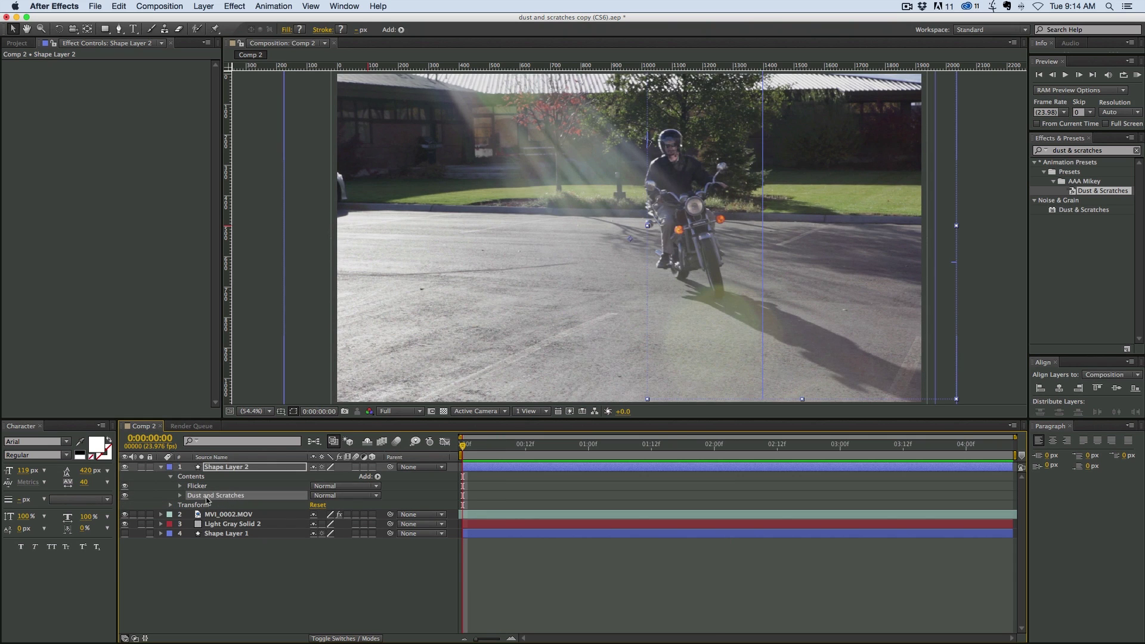
key("super+d")
key("super+d")
key("super+d")
key("super+d")
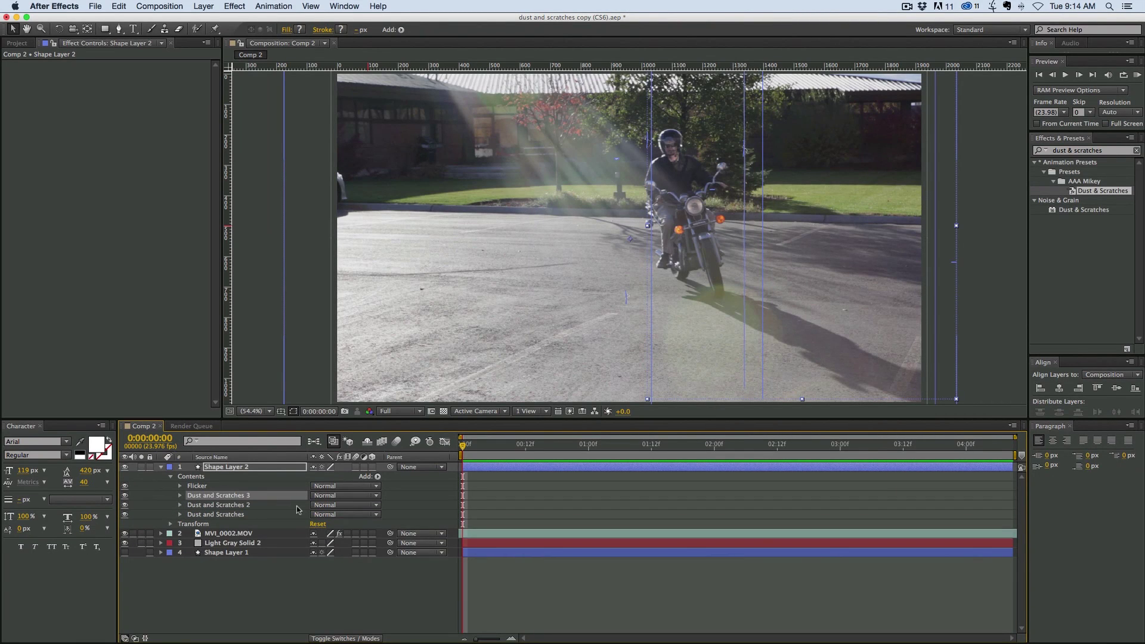
left_click(506, 593)
key("space")
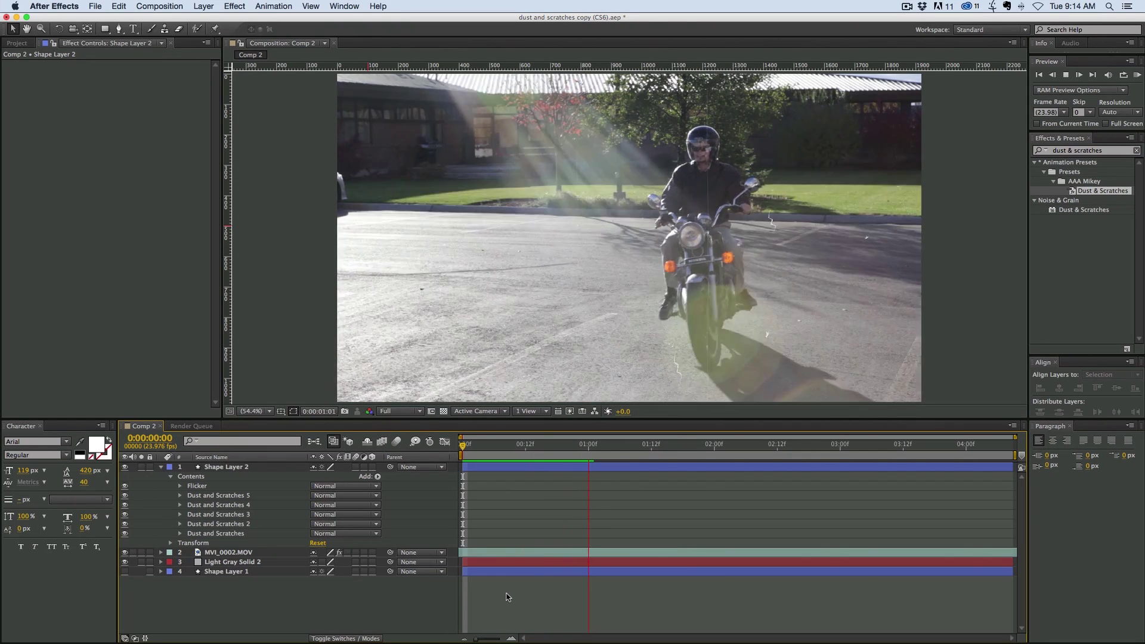
left_click(265, 525)
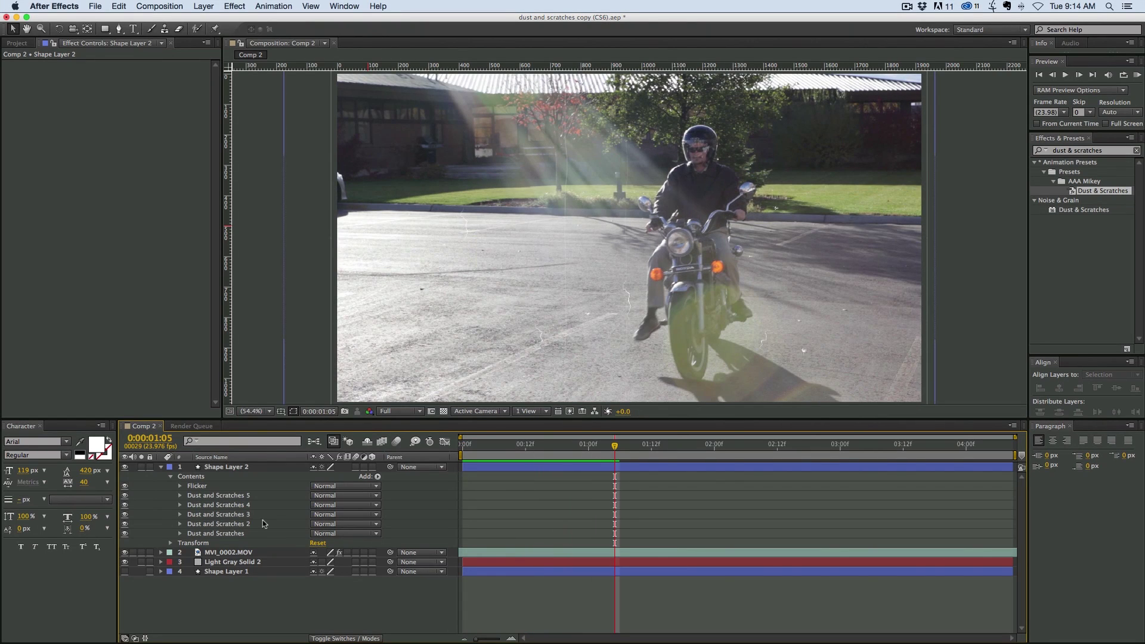
left_click(227, 496, "shift")
key("Delete")
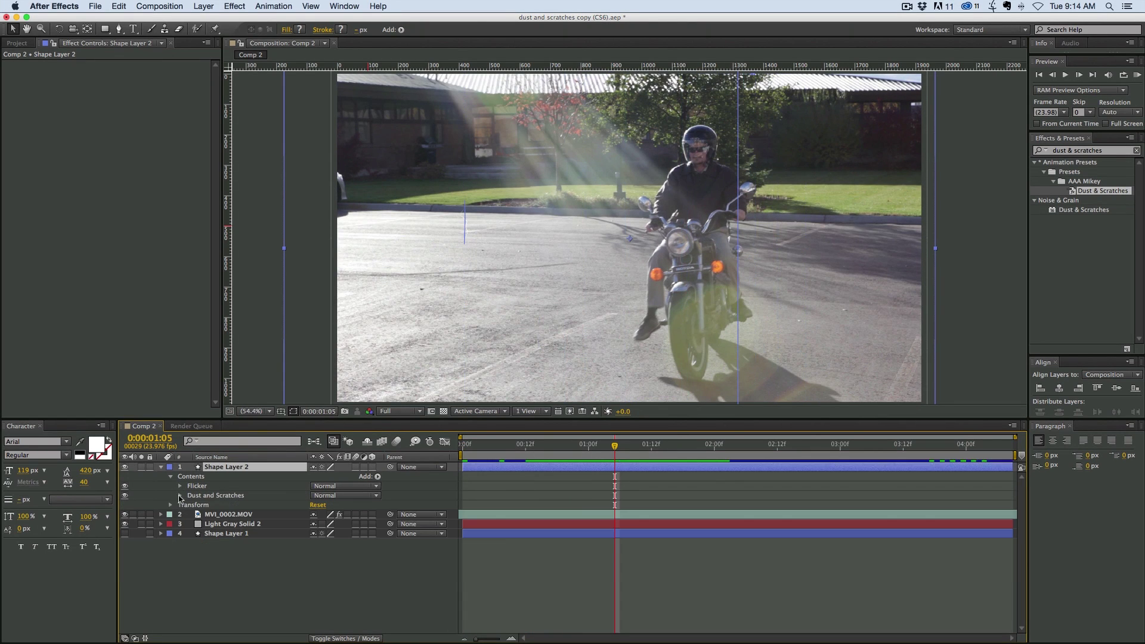
Duplicate the dust shape up to dust 8, preview, then delete dust 2 through dust 8.
left_click(179, 495)
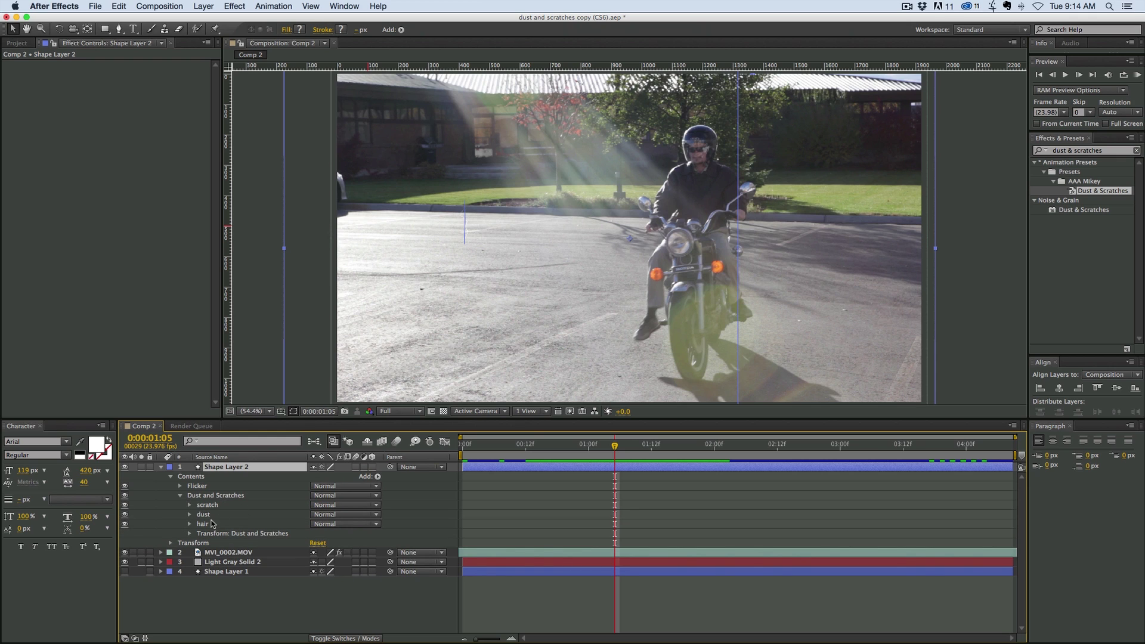
left_click(214, 516)
key("super+d")
key("super+d")
key("super+d")
key("super+d")
key("super+d")
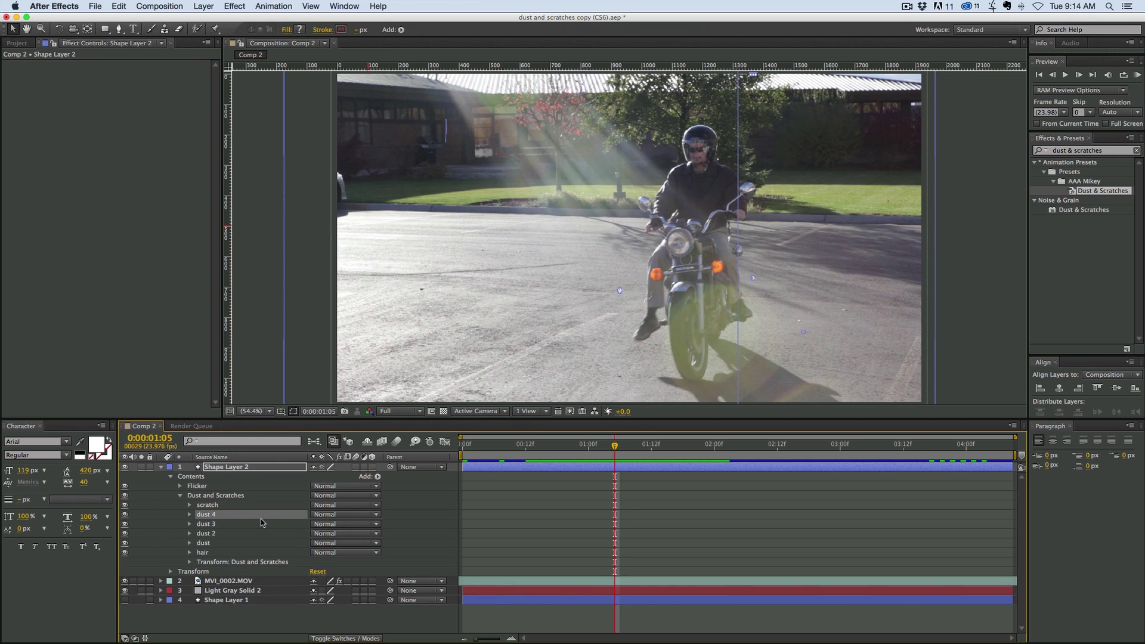
key("super+d")
key("super+d")
key("F2")
key("Home")
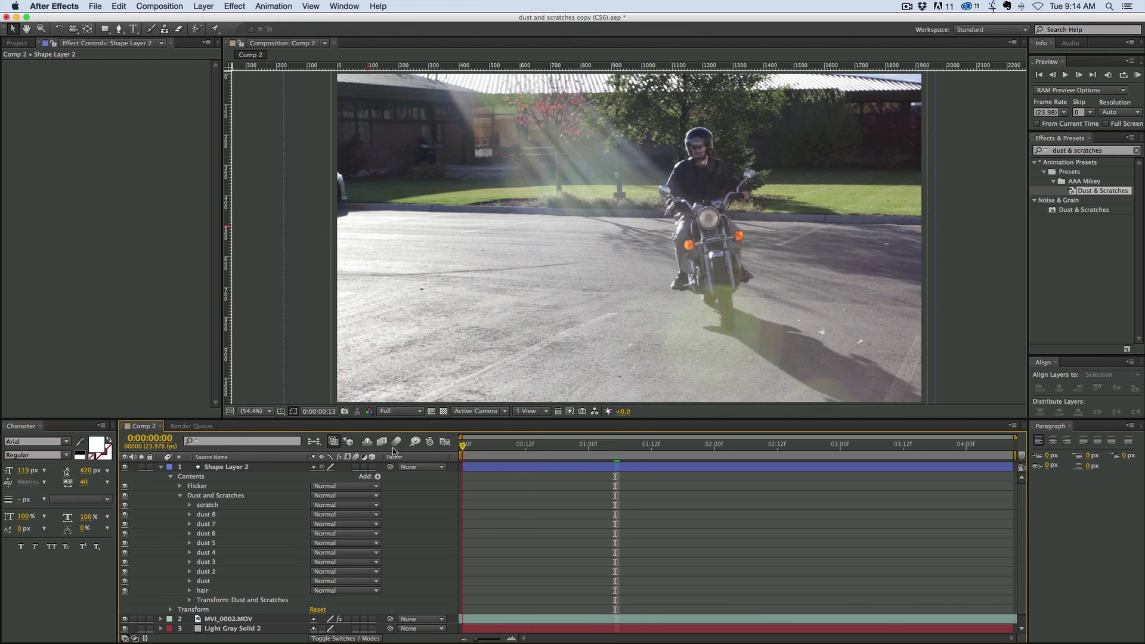
key("space")
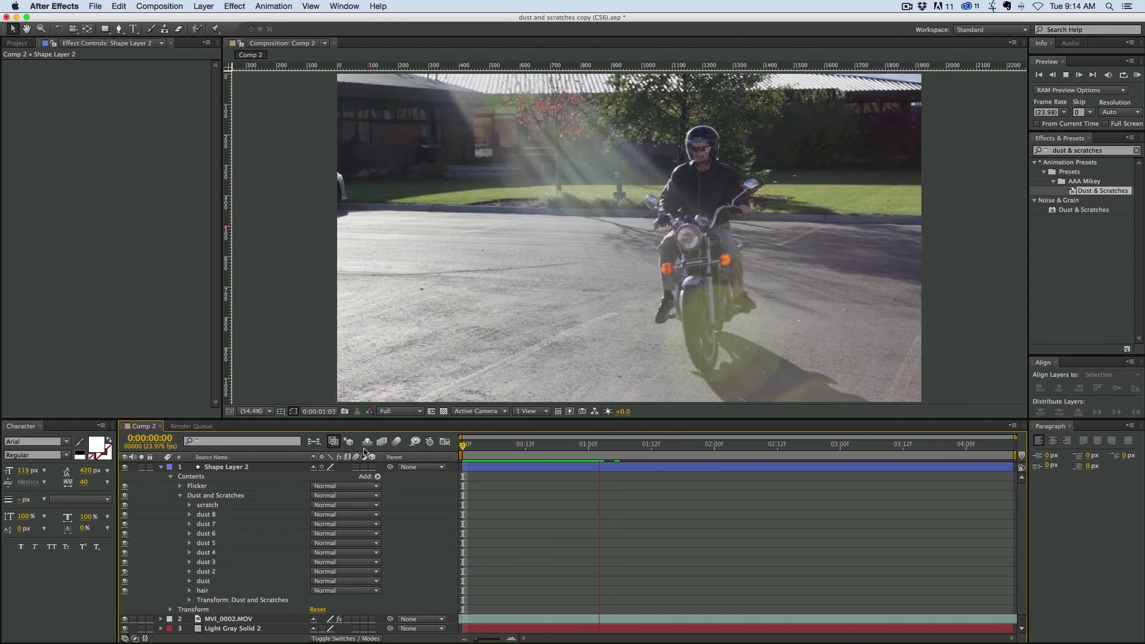
key("space")
left_click(206, 515)
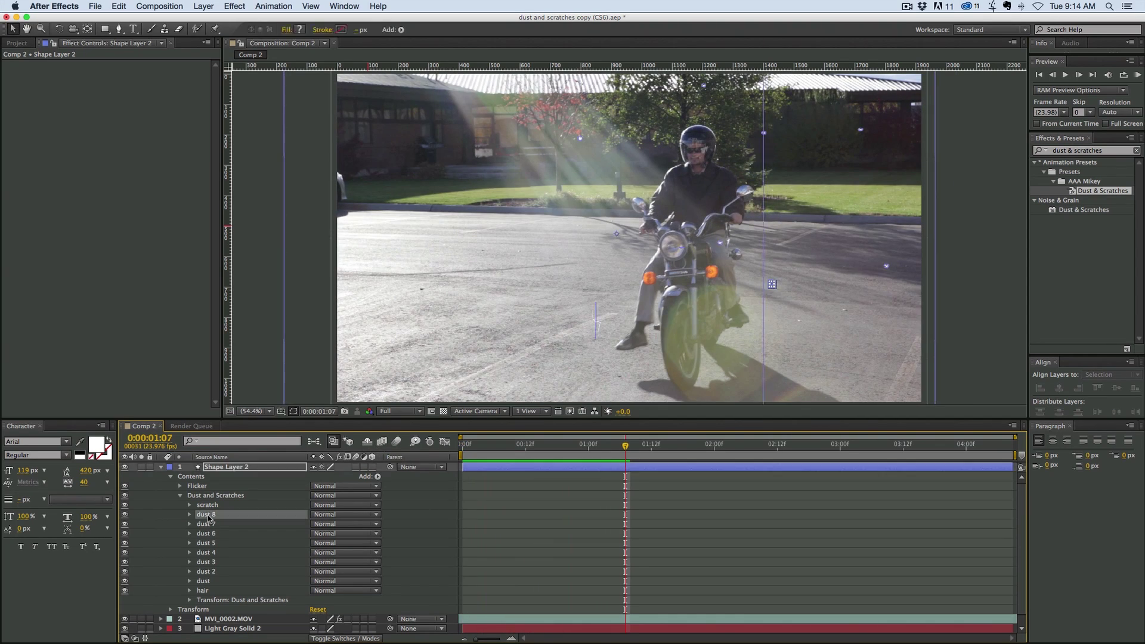
left_click(221, 573, "shift")
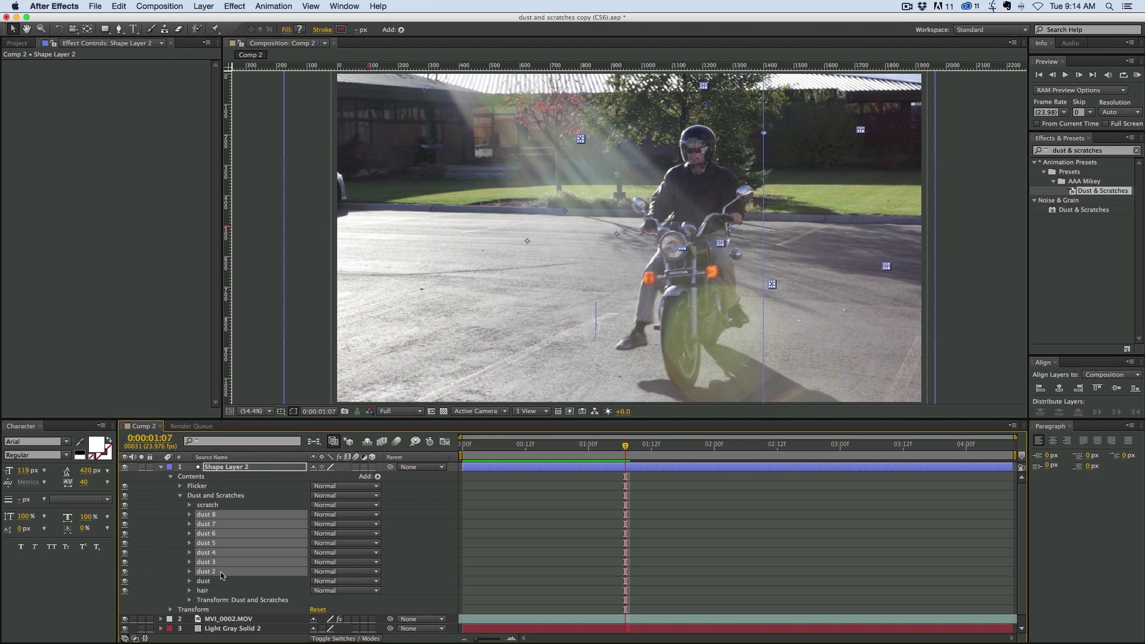
key("Delete")
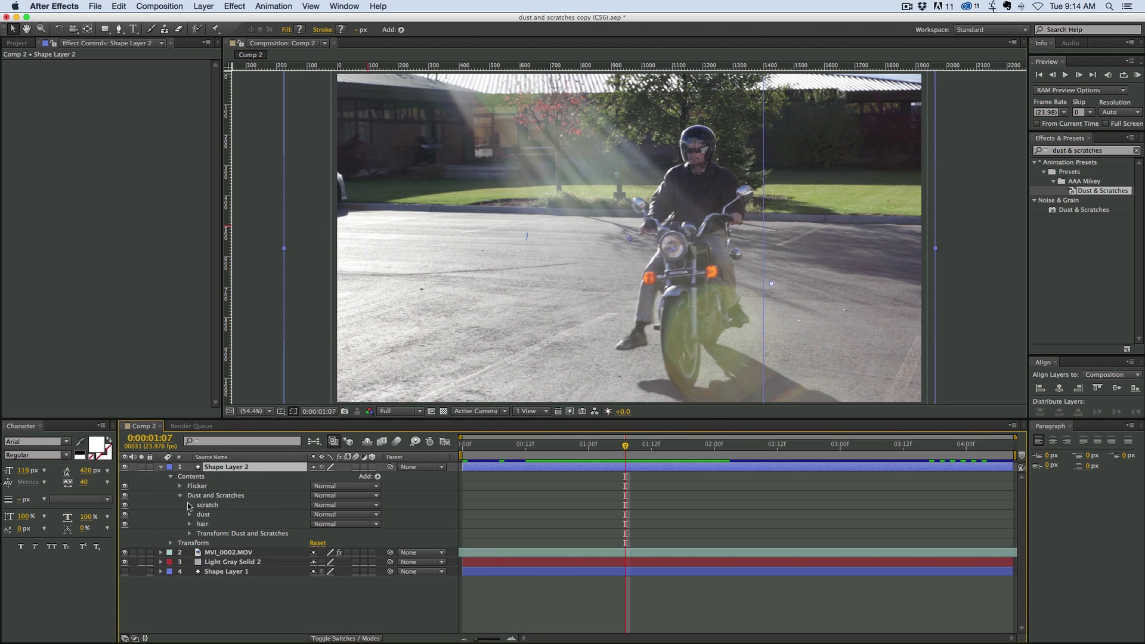
Turn off Shape Layer 2's Flicker group and preview the dust, scratch and hair overlay from frame one.
left_click(180, 495)
left_click(206, 486)
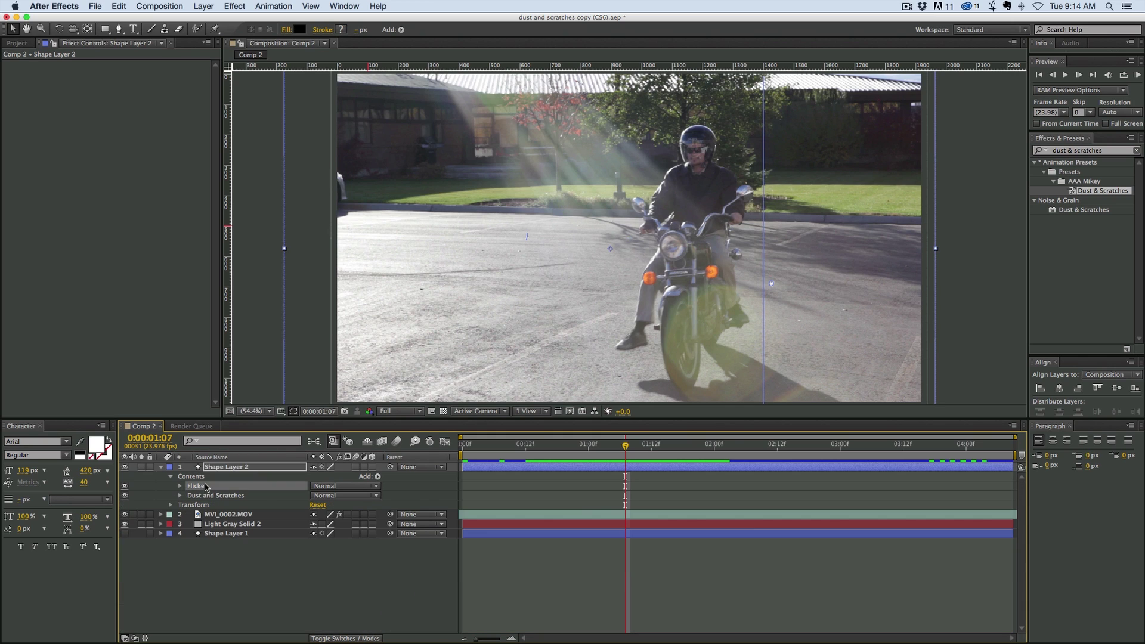
left_click(124, 486)
left_click(567, 445)
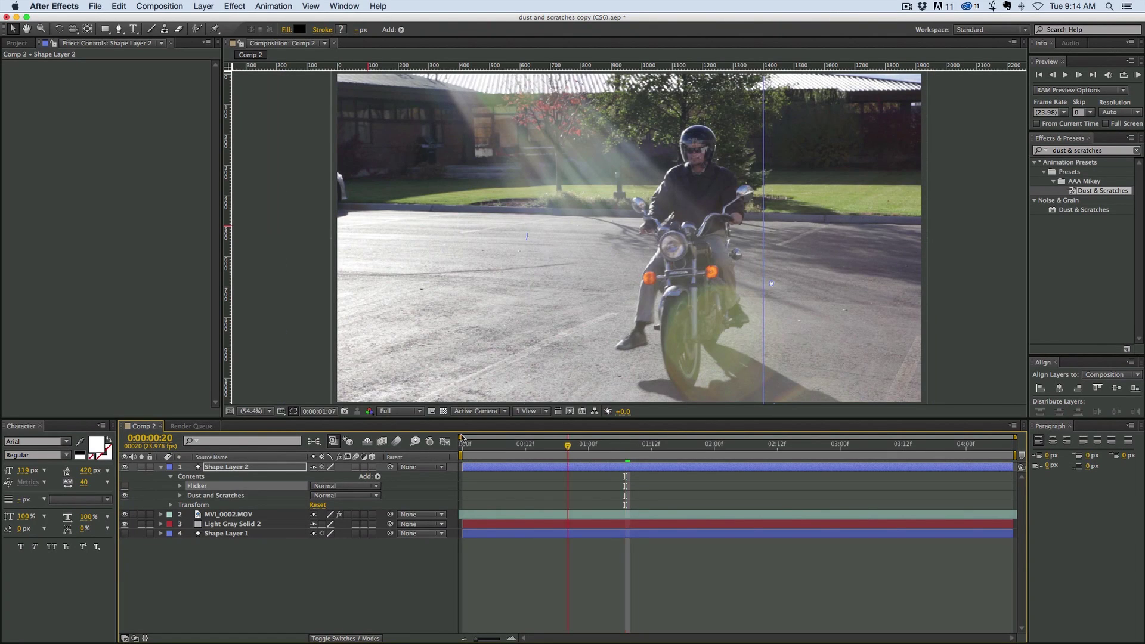
key("Home")
left_click(518, 568)
key("space")
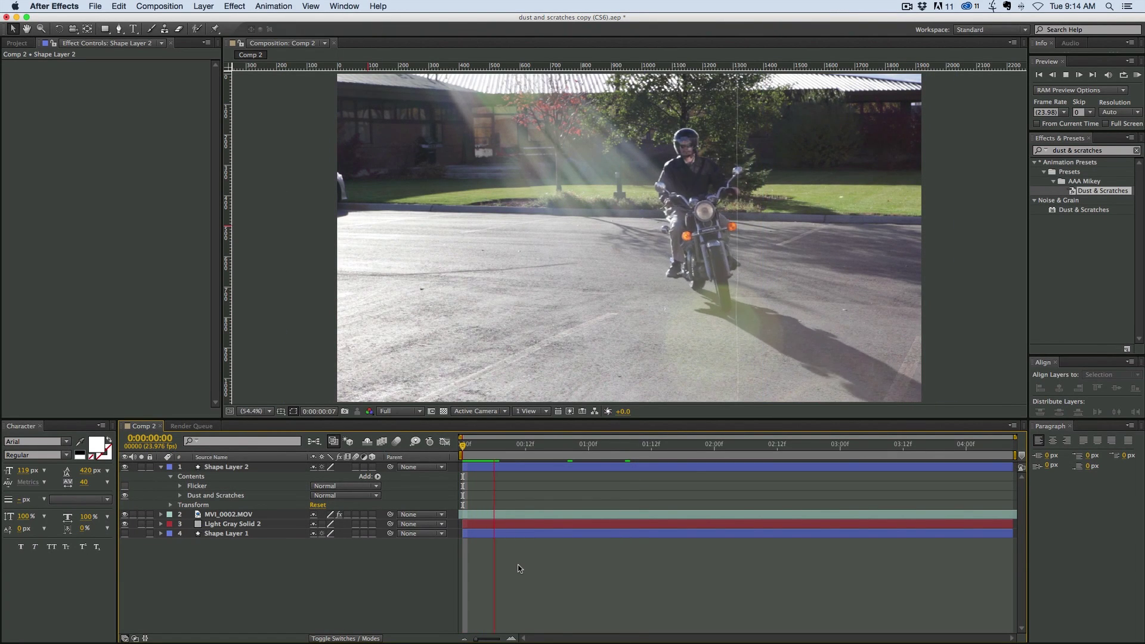
key("space")
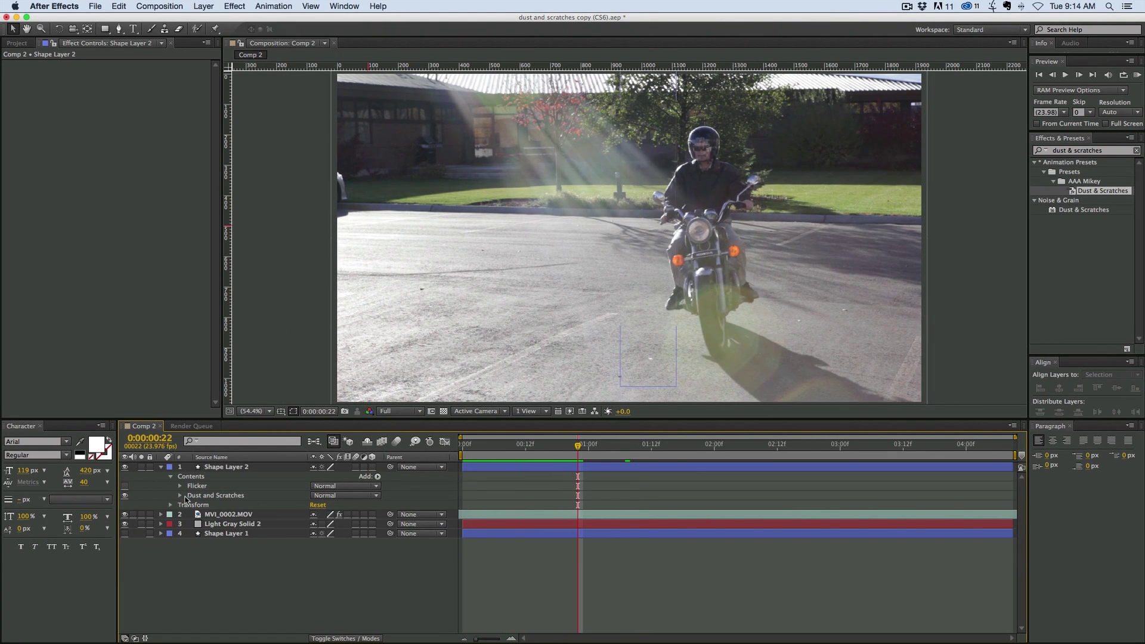
left_click(180, 495)
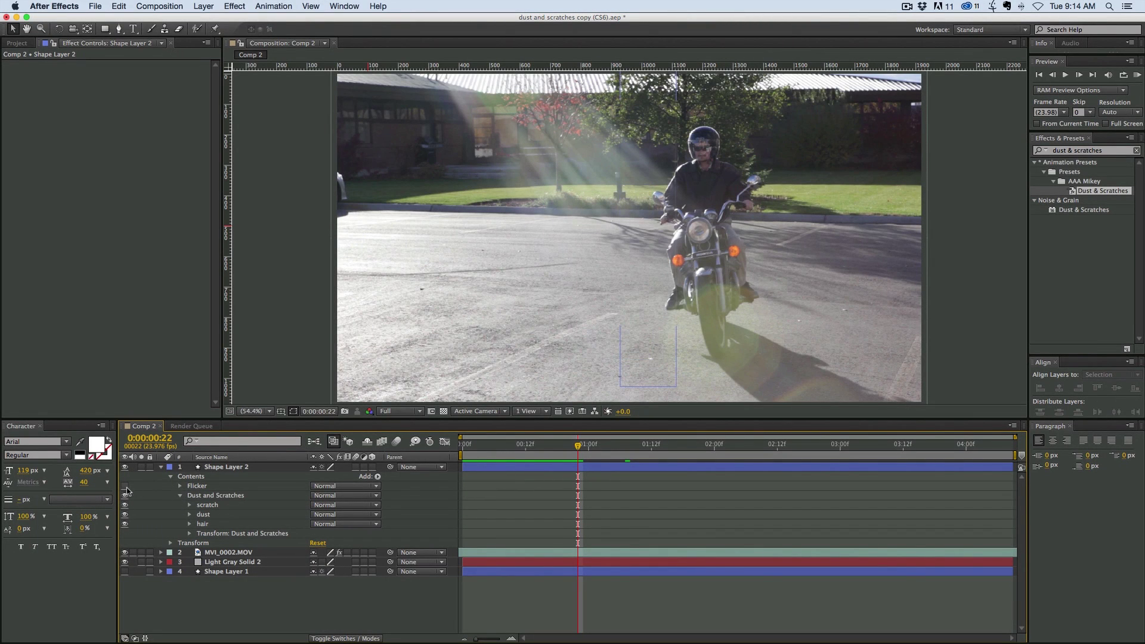
left_click(180, 495)
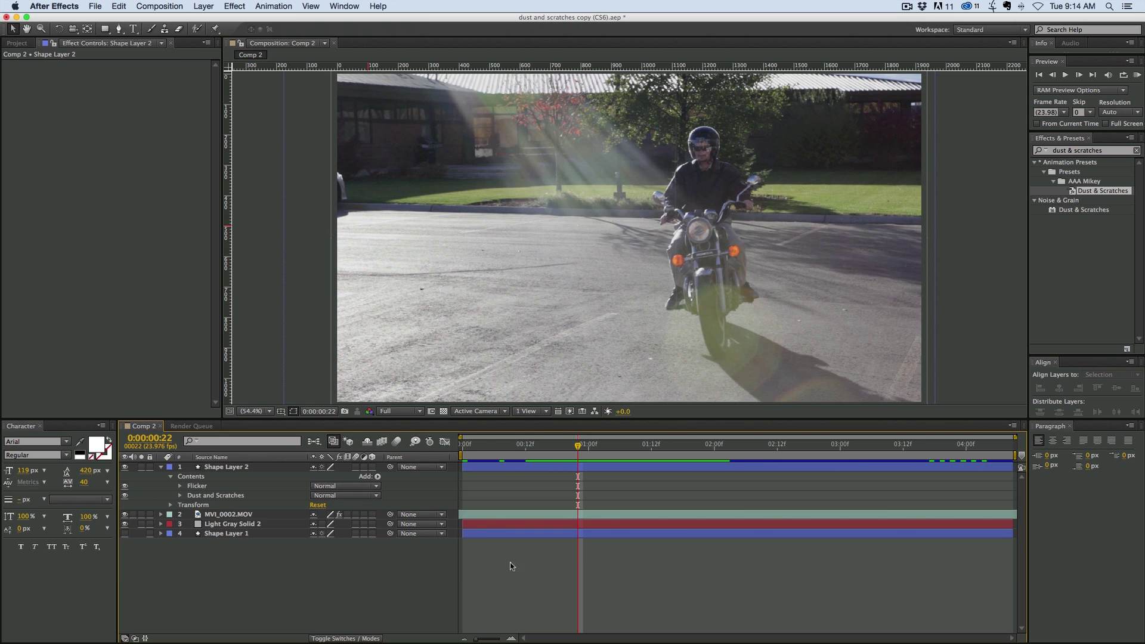
Select the MVI_0002.MOV layer and browse the Effect menu for Posterize Time.
left_click(170, 476)
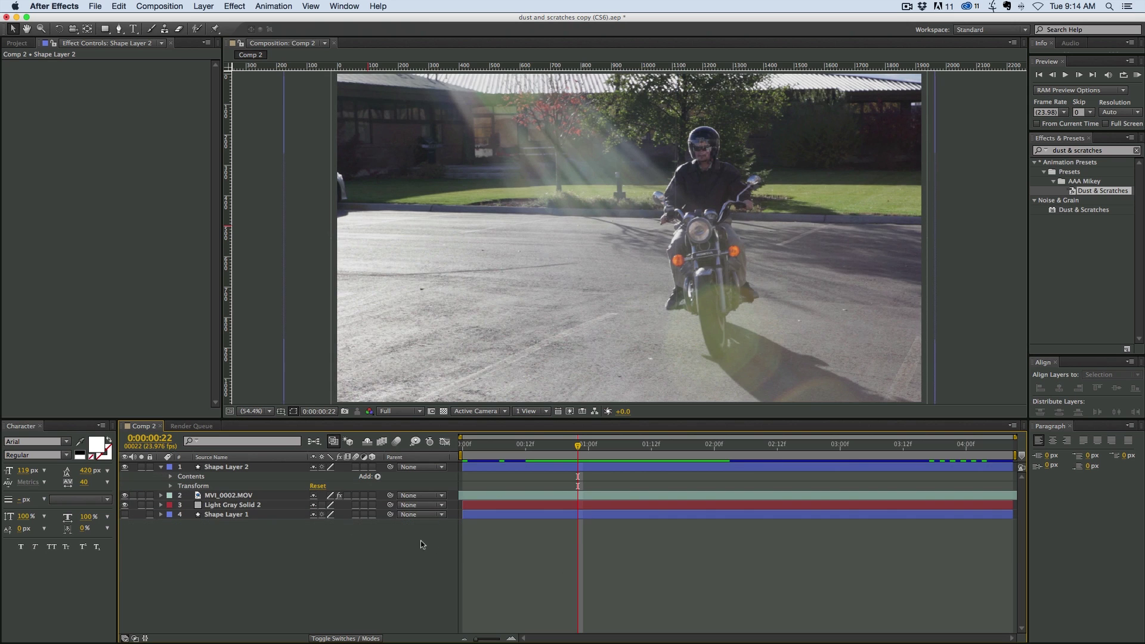
key("Home")
left_click(241, 497)
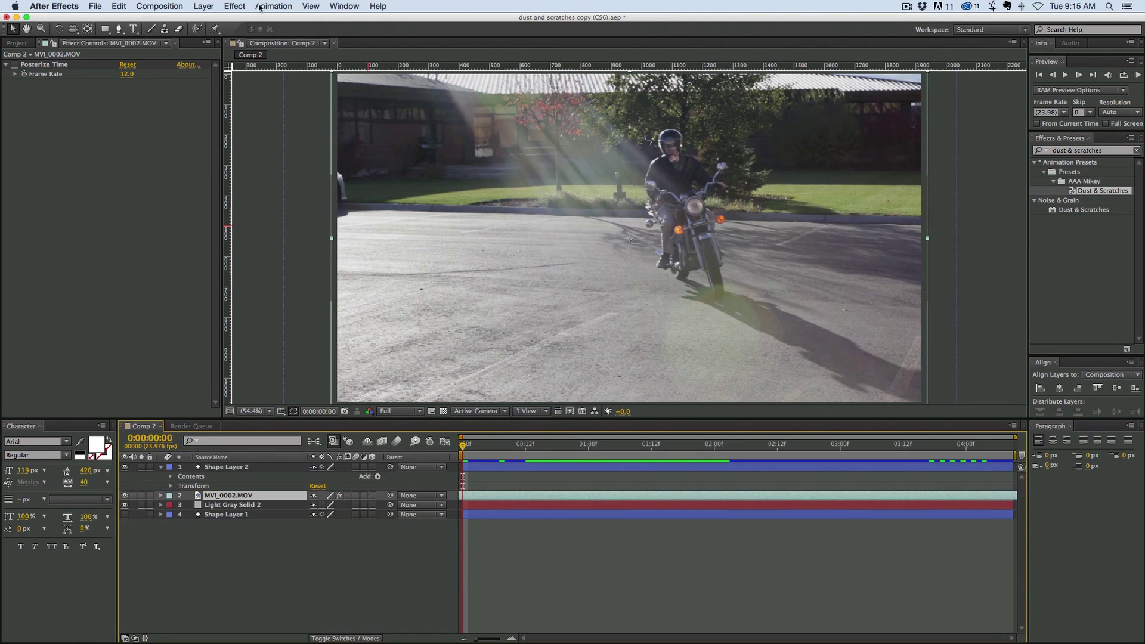
left_click(239, 7)
scroll(287, 536, "down", 5)
mouse_move(287, 590)
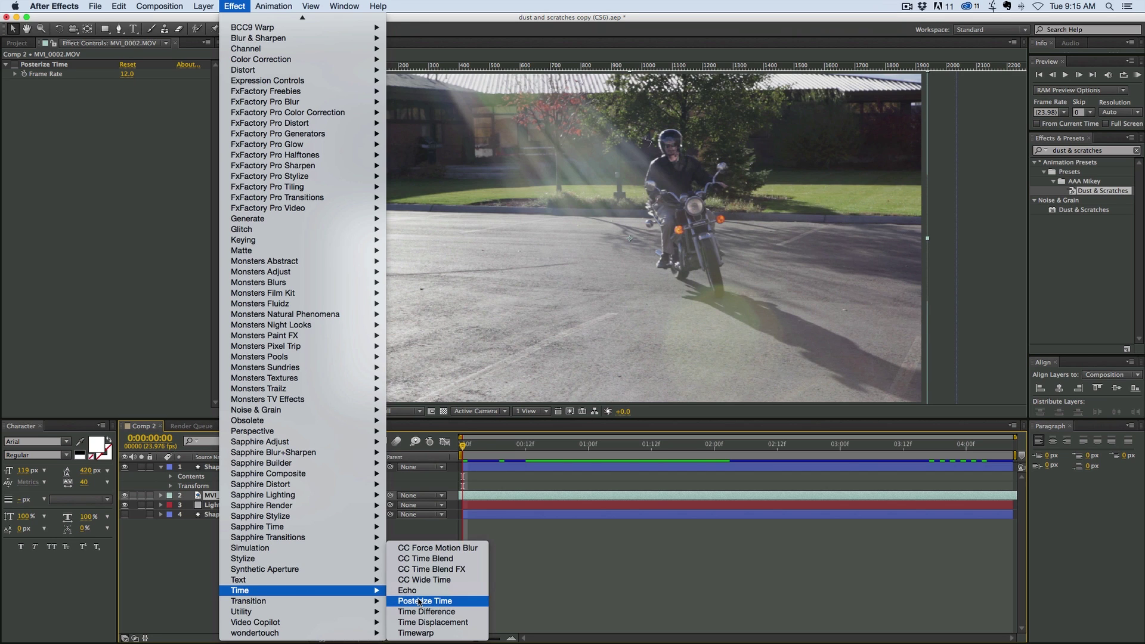
left_click(141, 248)
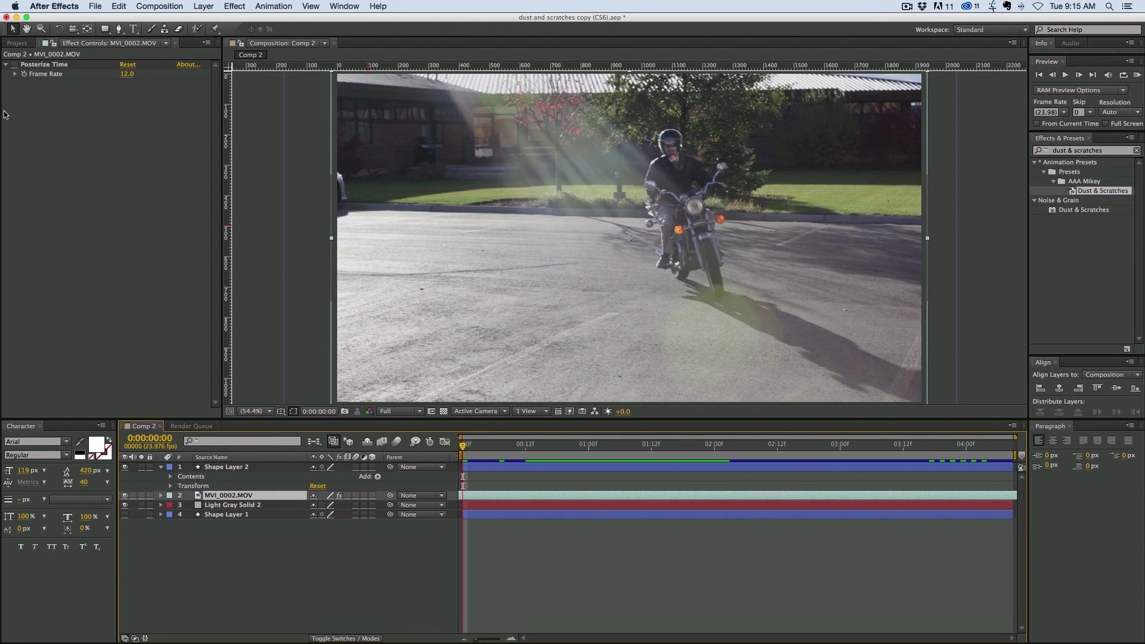
Switch on the Posterize Time effect at 12.0 fps and preview the choppier clip.
left_click(16, 64)
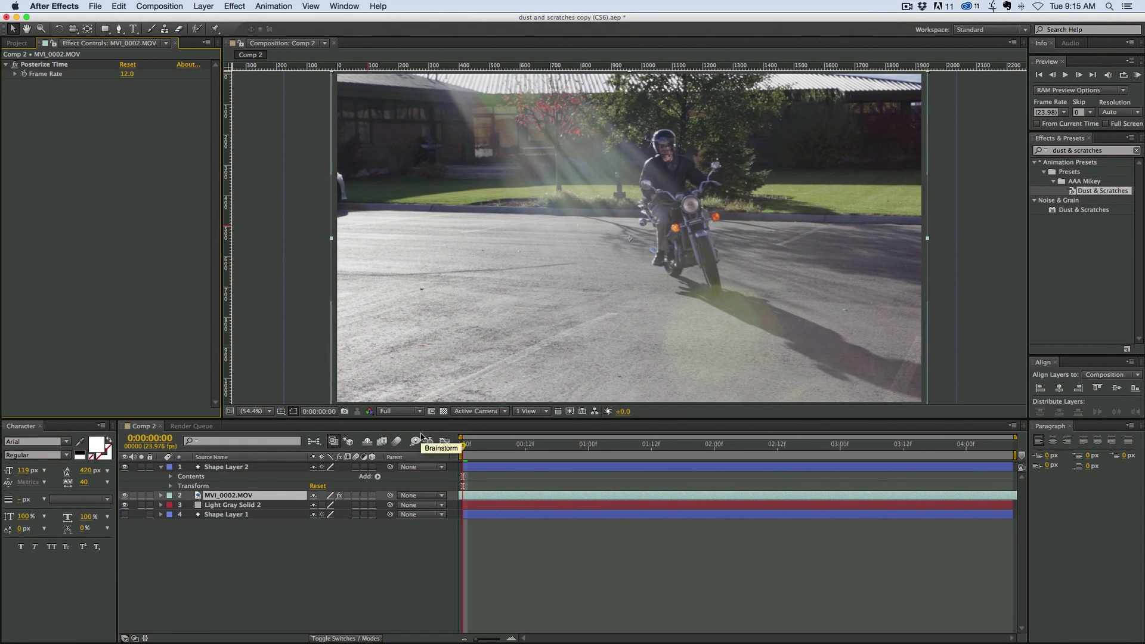
key("space")
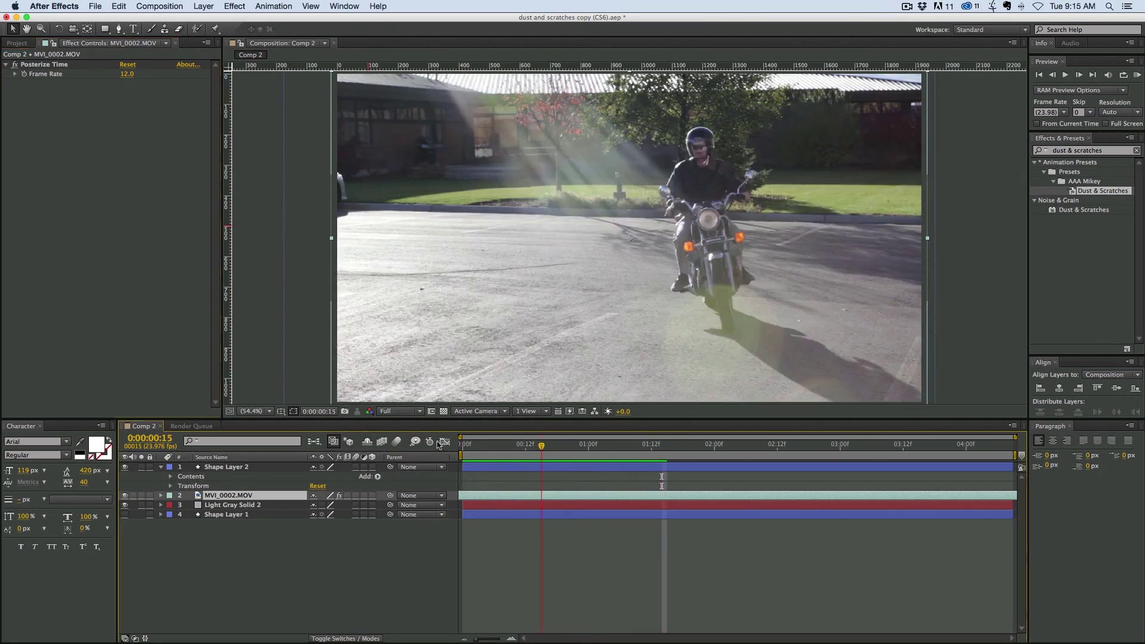
key("space")
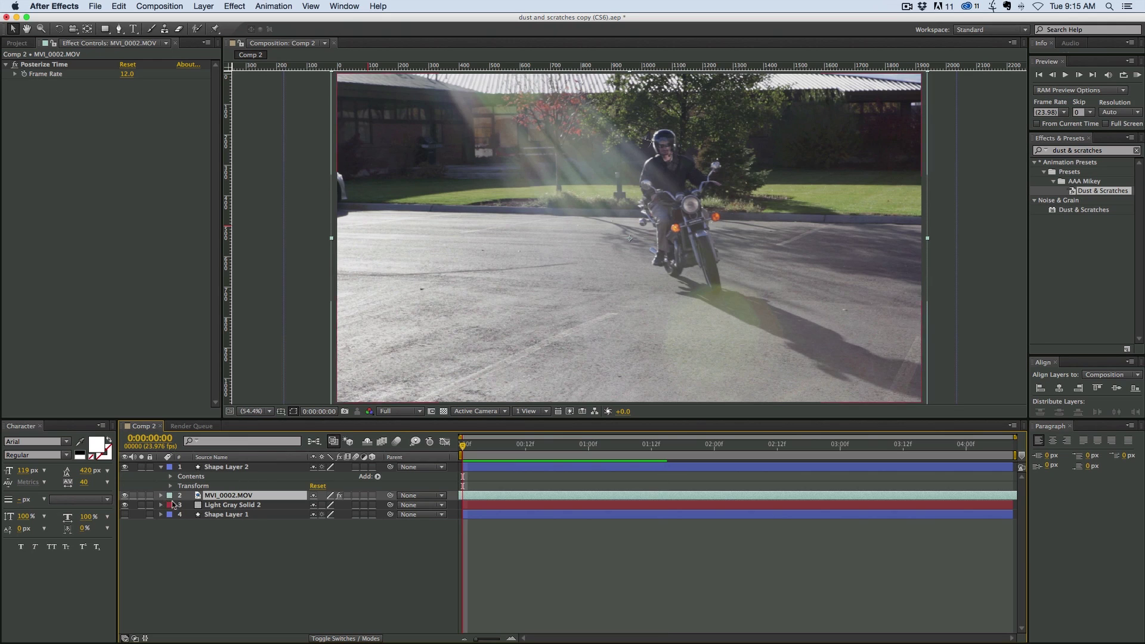
Add a wiggle(12,5) expression to MVI_0002.MOV's Position property.
key("p")
left_click(171, 505, "alt")
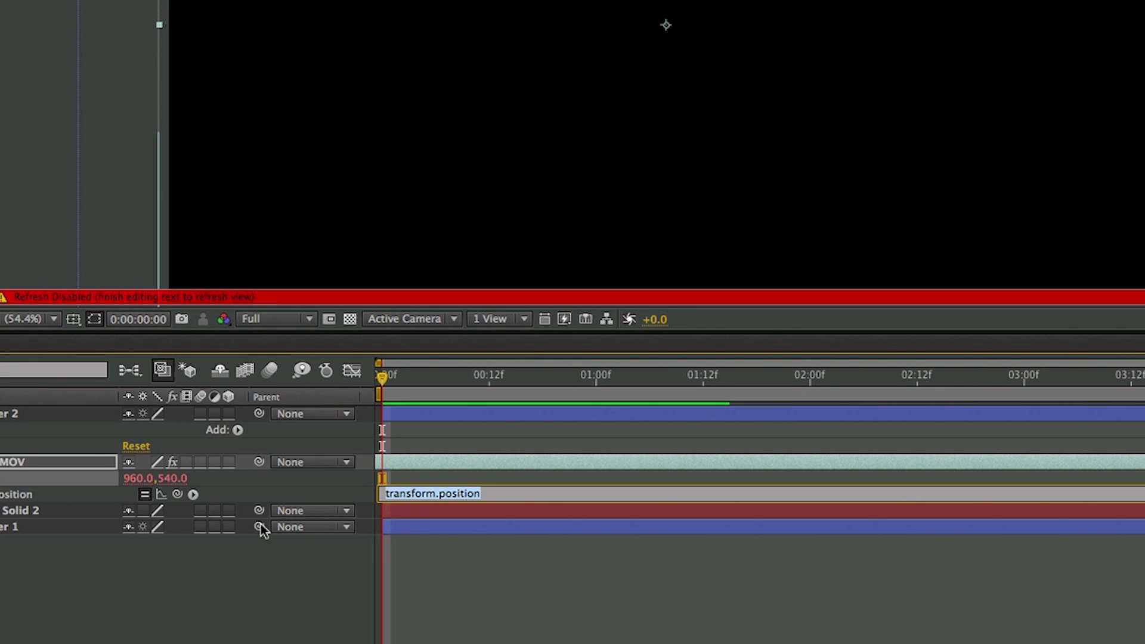
type("wiggle(")
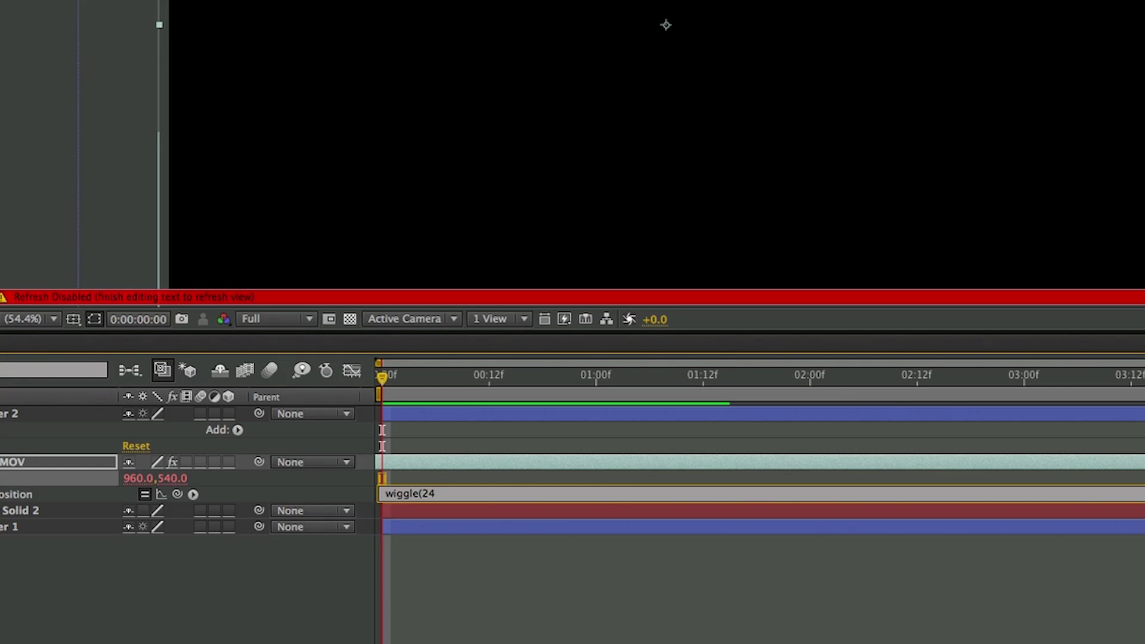
type("24")
key("BackSpace")
key("BackSpace")
type("12,5")
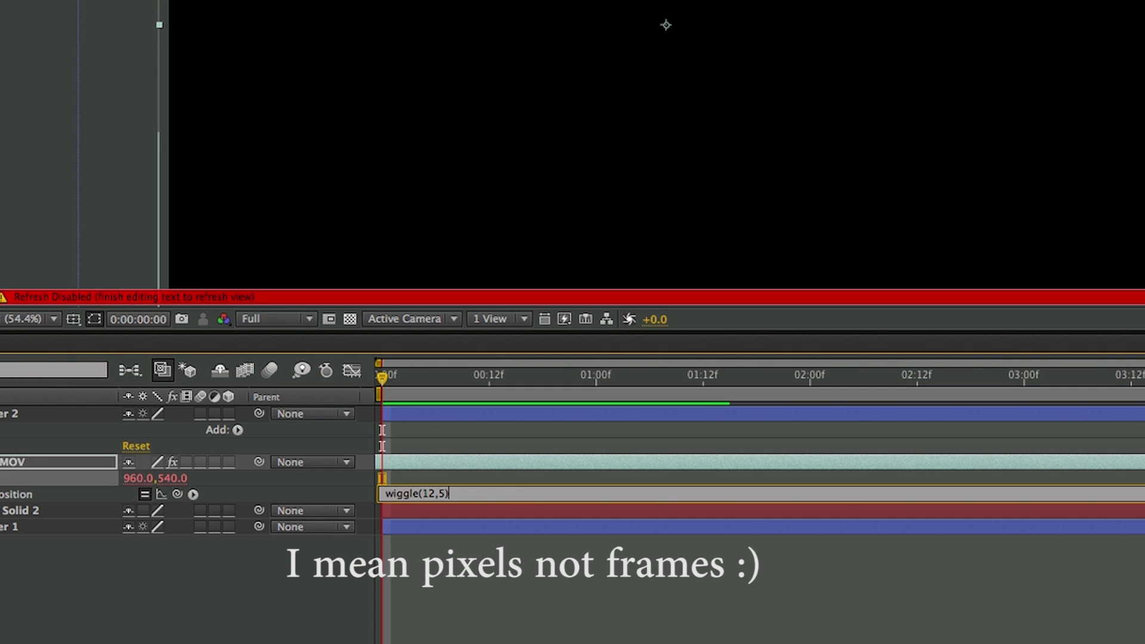
left_click(442, 377)
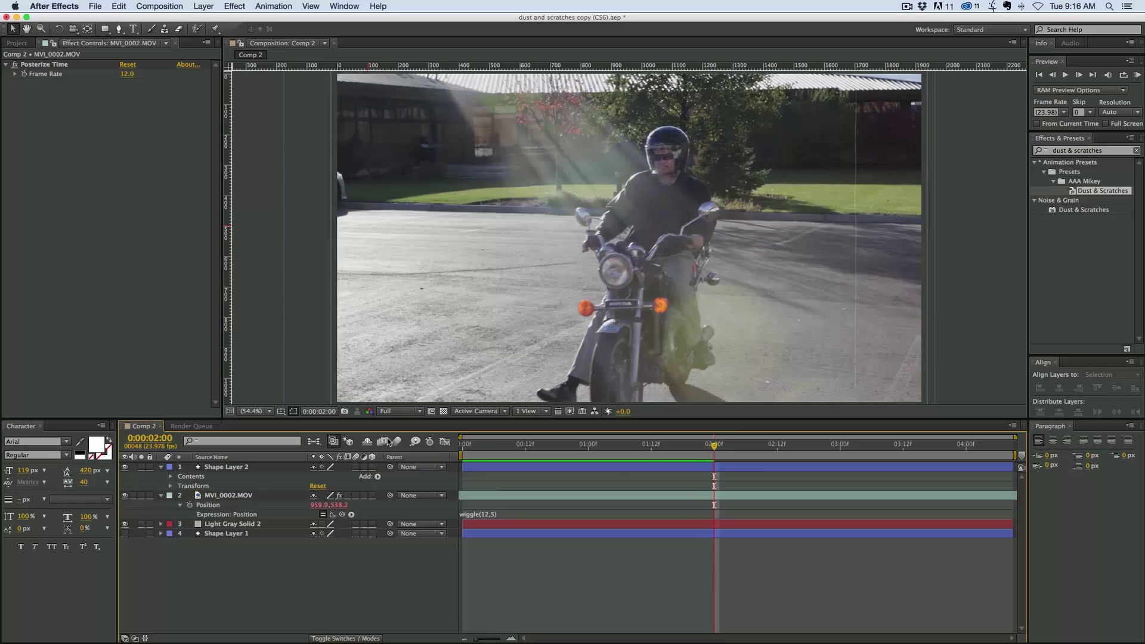
Enable the composition's motion blur and preview the jittering clip again from the start.
key("space")
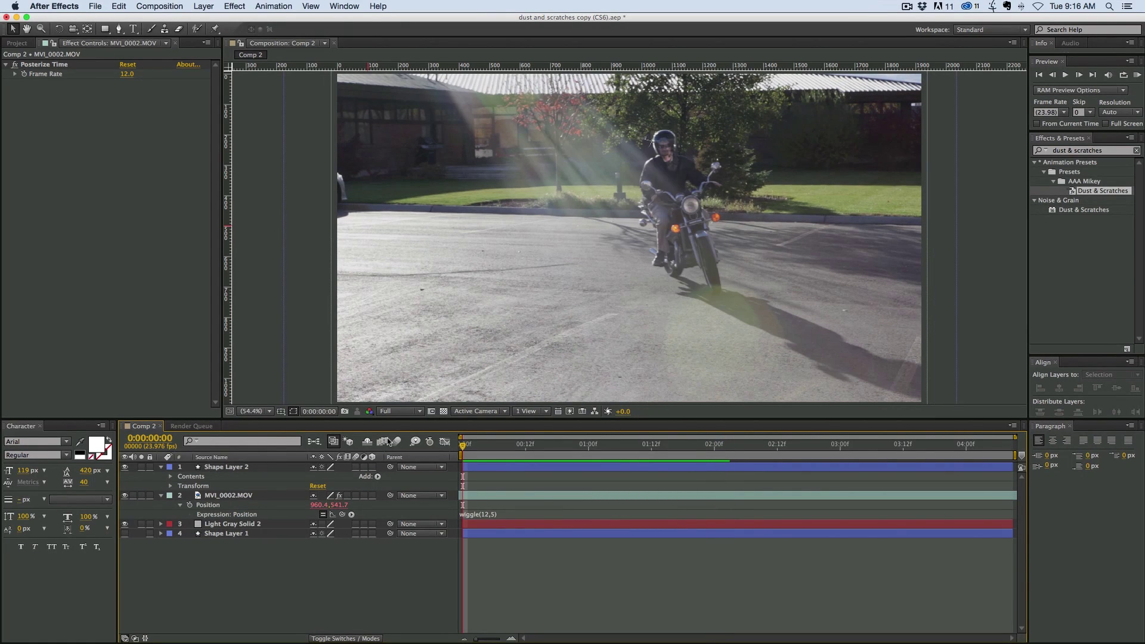
key("space")
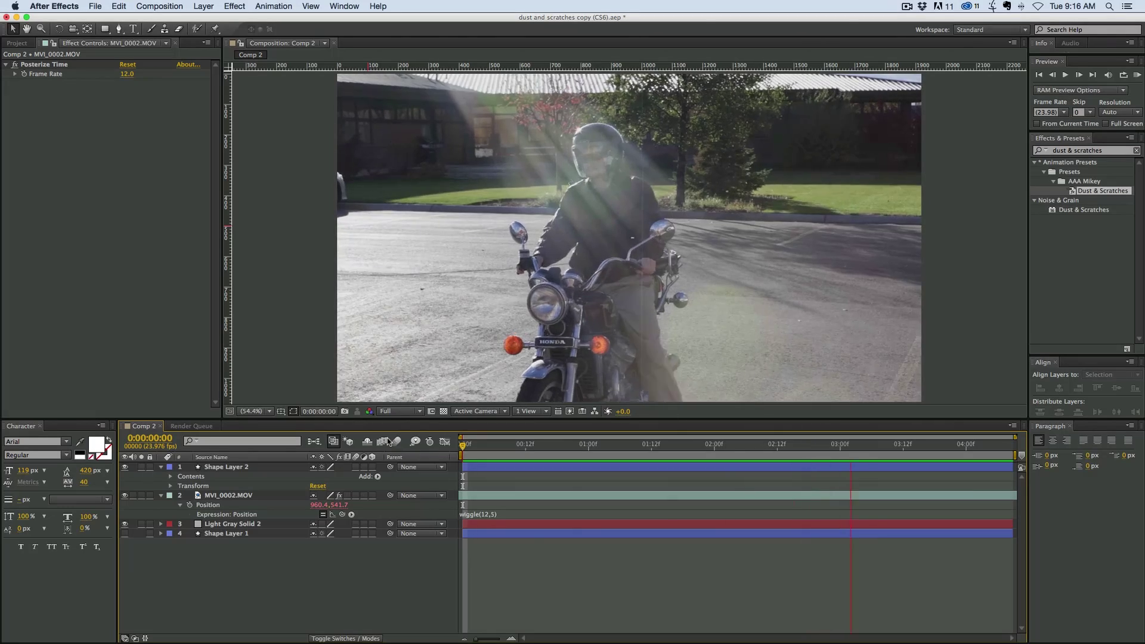
left_click(397, 442)
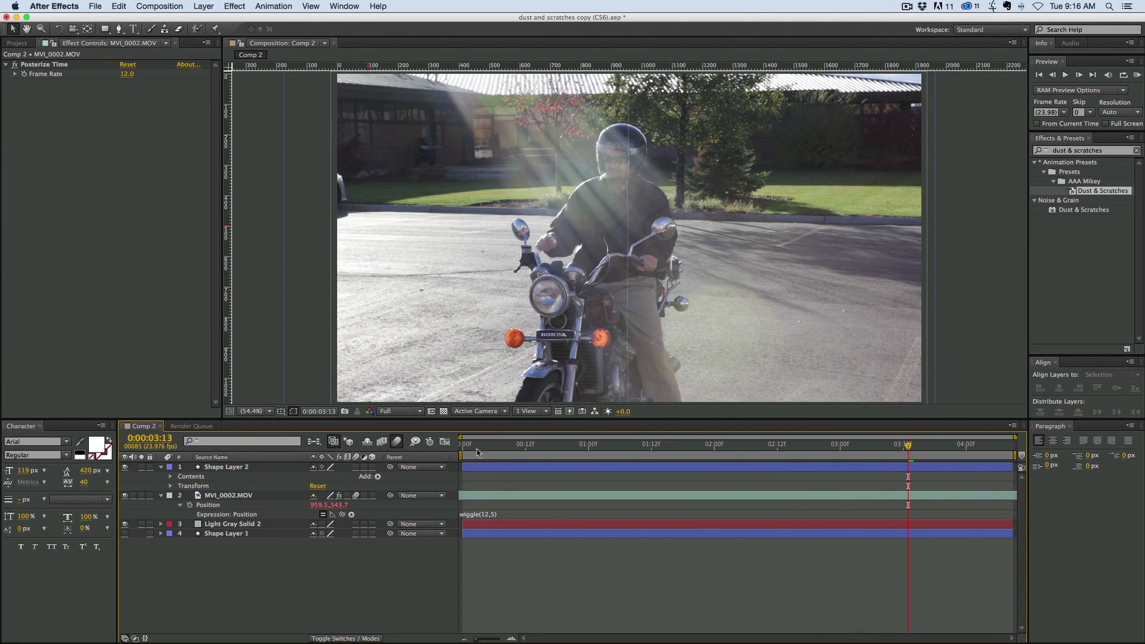
left_click_drag(477, 449, 462, 449)
key("space")
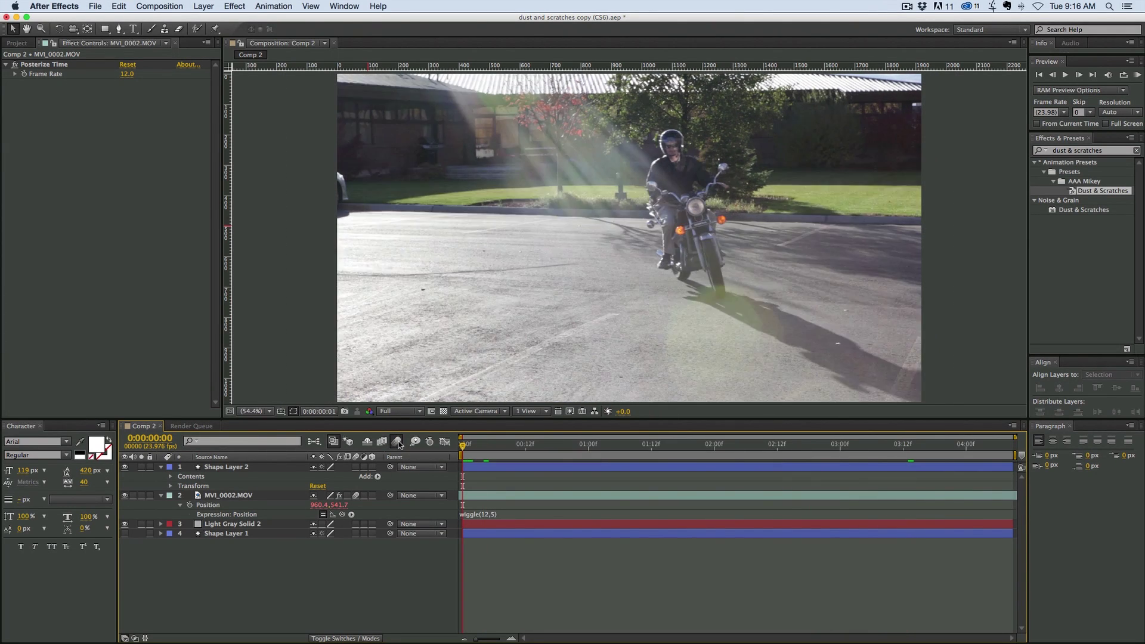